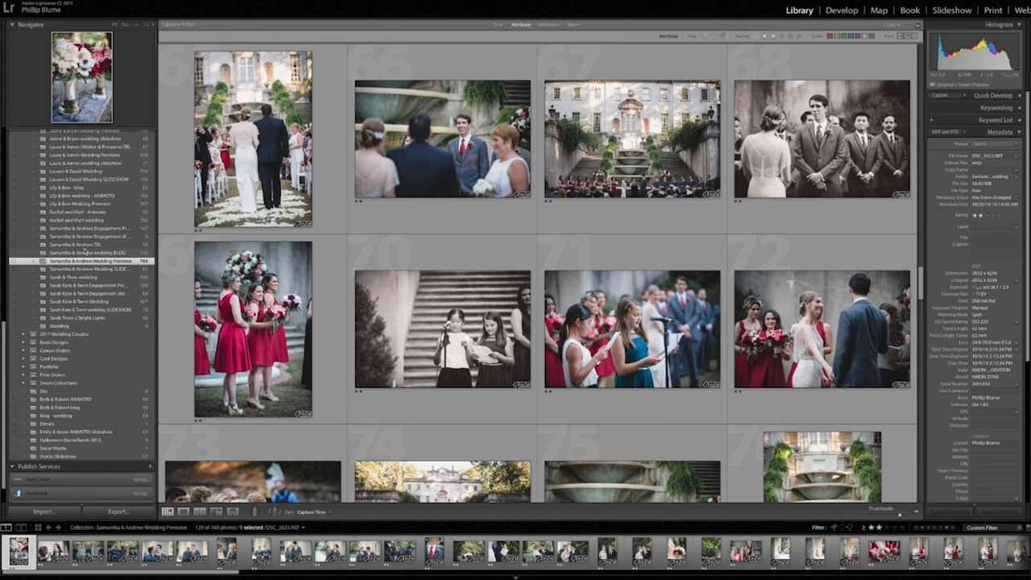
pyautogui.scroll(5, 103, 245)
pyautogui.scroll(3, 81, 202)
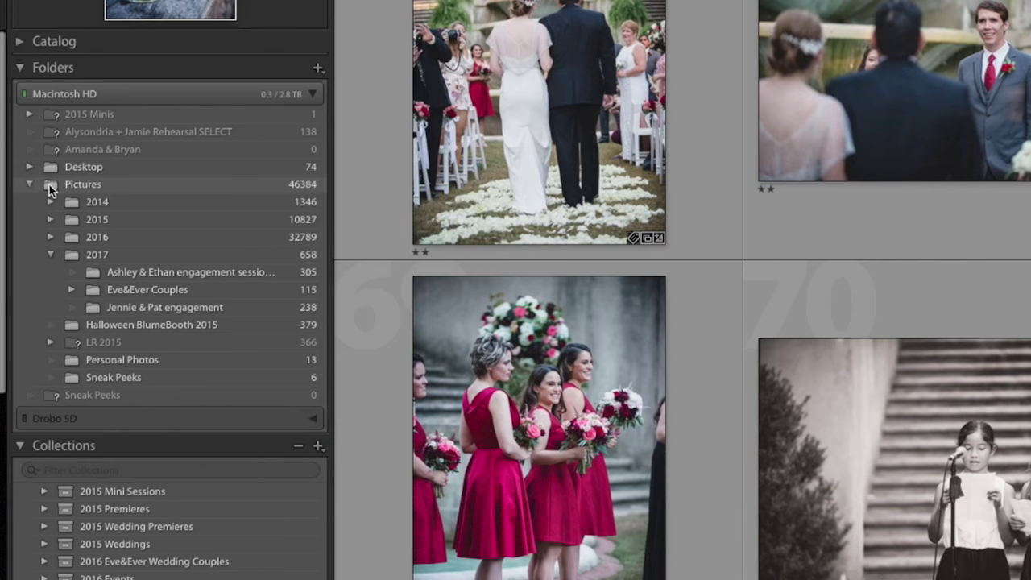
# Browse all 46,000+ photos in Pictures, peek into the 2017 and 2016 subfolders, then collapse the Folders panel.
pyautogui.click(25, 199)
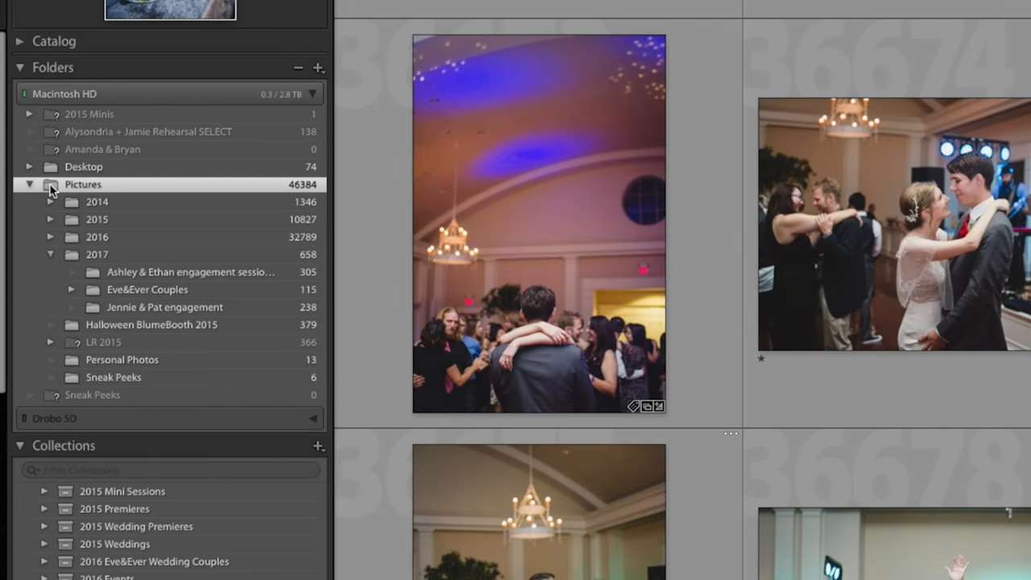
pyautogui.click(52, 254)
pyautogui.click(52, 237)
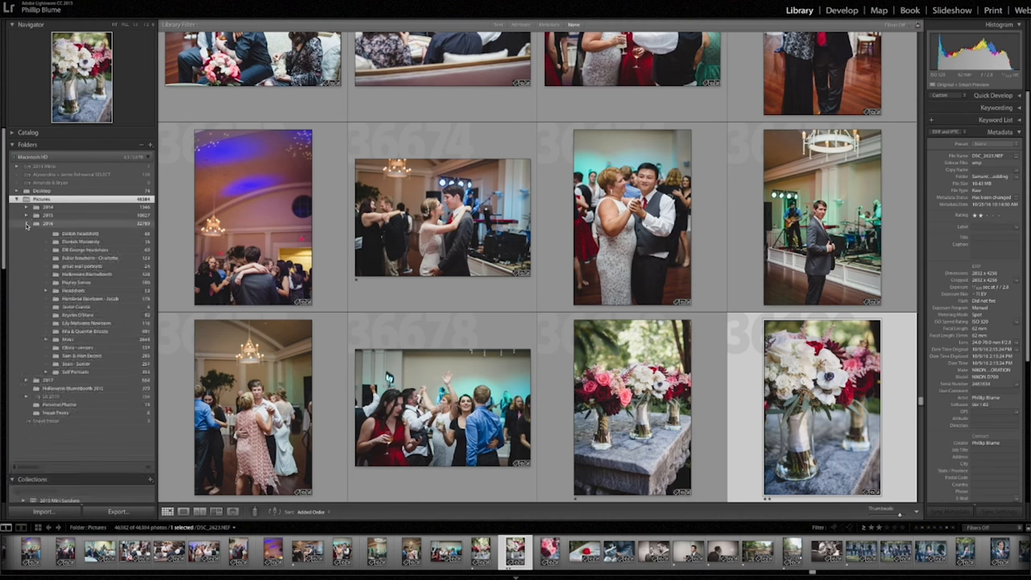
pyautogui.click(26, 224)
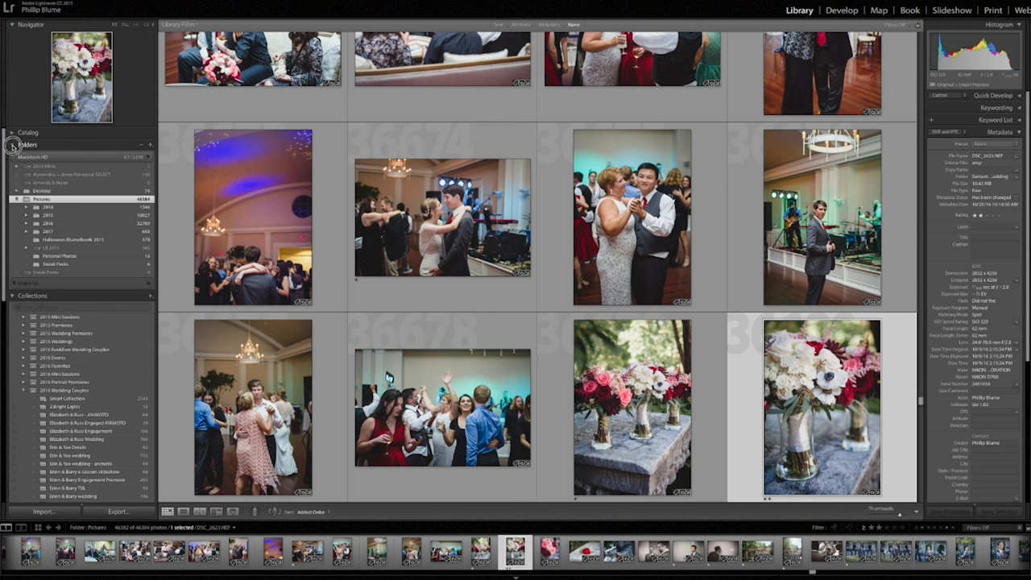
pyautogui.click(12, 145)
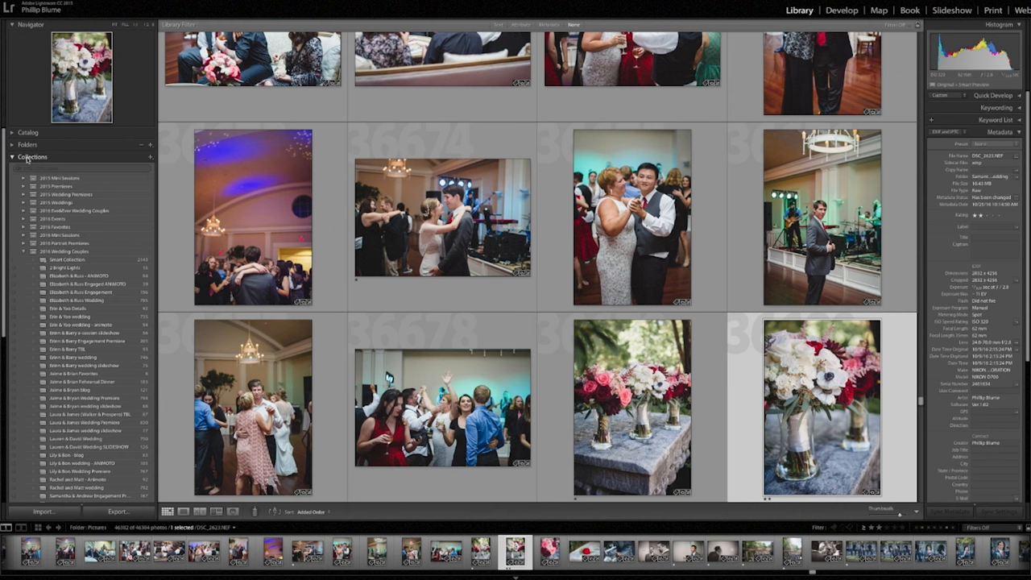
# Expand 2016 Wedding Couples and show the 769-photo Samantha & Andrew Wedding Premiere collection.
pyautogui.click(23, 253)
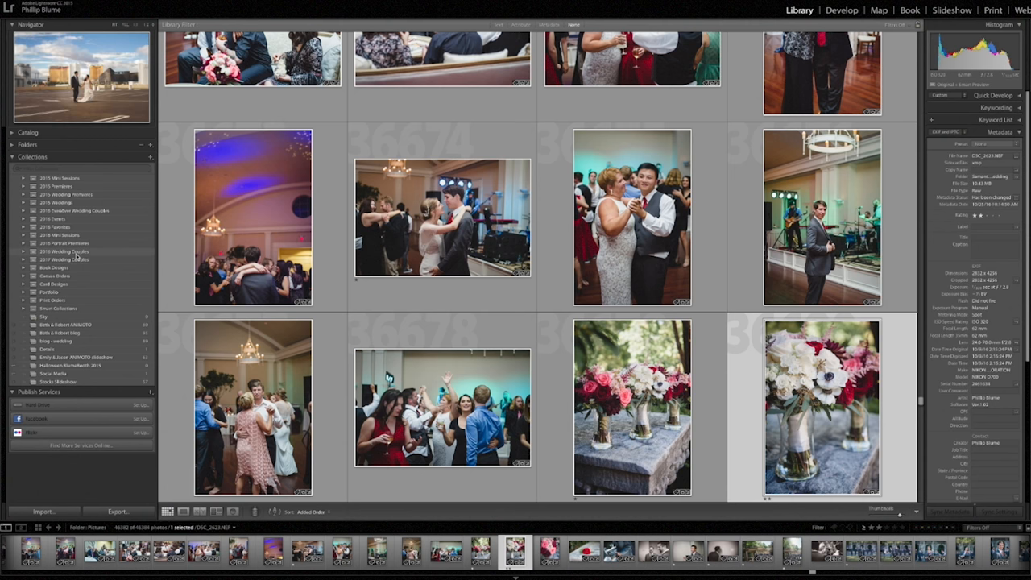
pyautogui.click(24, 253)
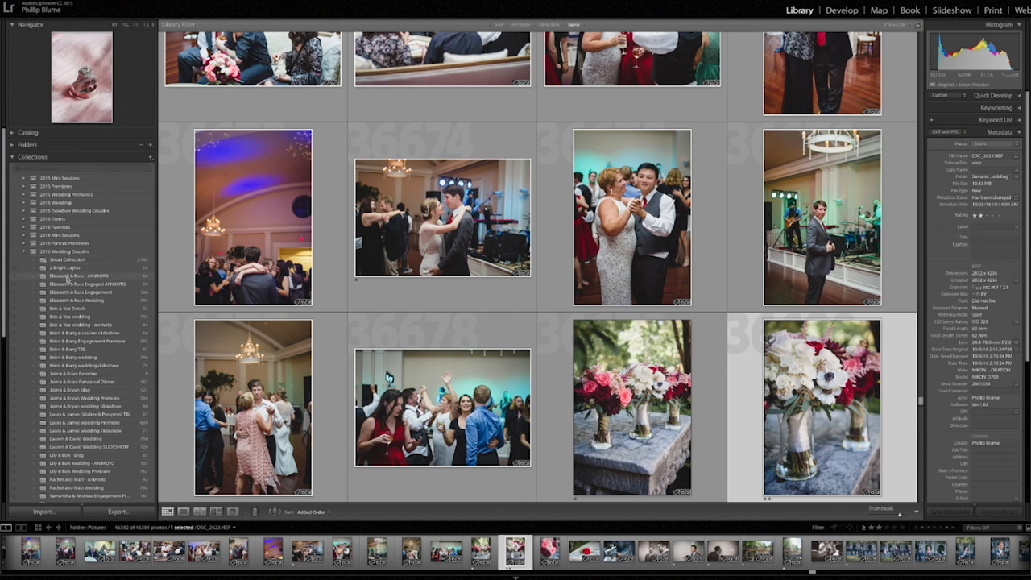
pyautogui.scroll(-3, 67, 279)
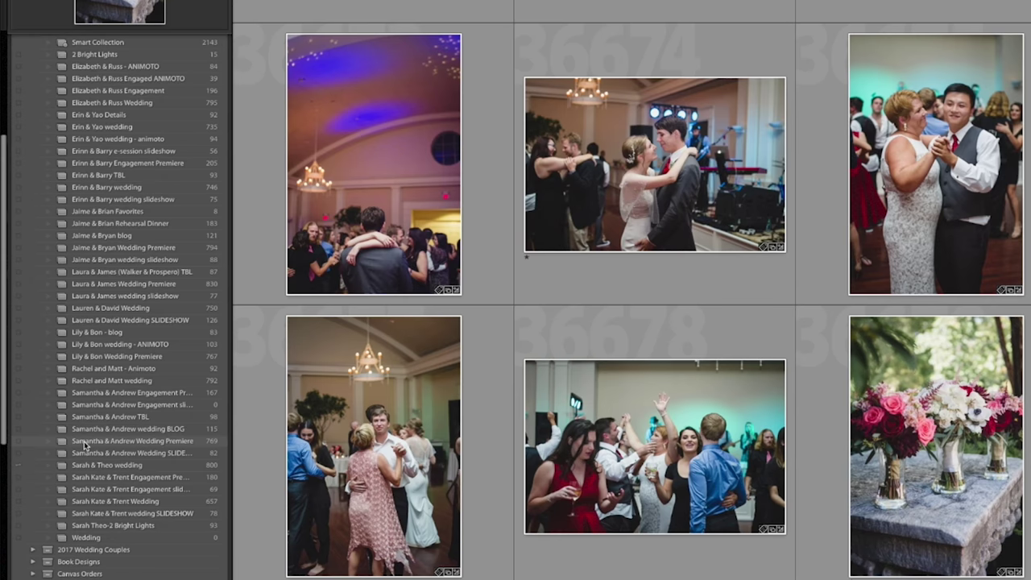
pyautogui.click(77, 454)
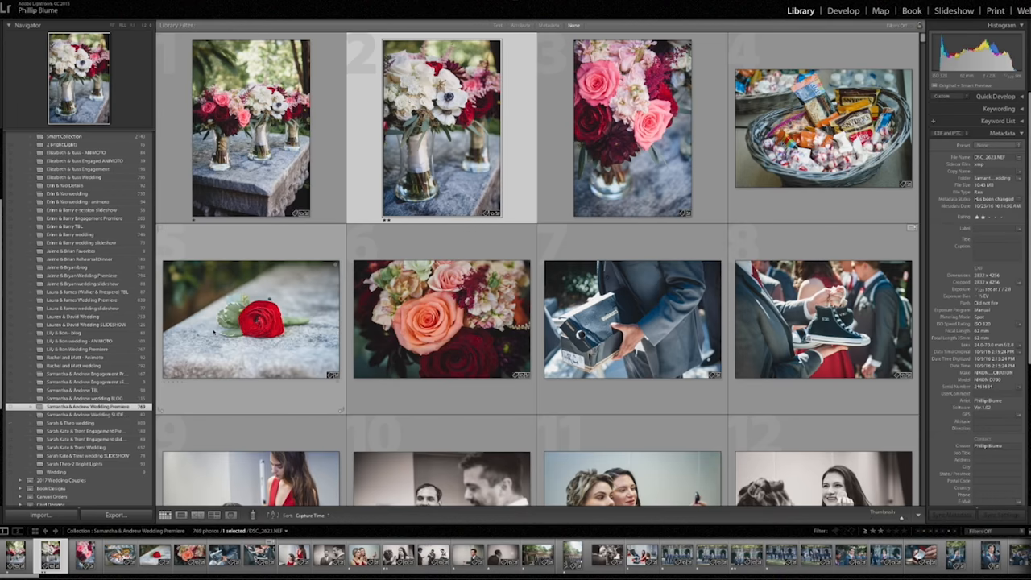
# Hide both side panels and select the flower-vase and white-bouquet photos in the enlarged grid.
pyautogui.press('Tab')
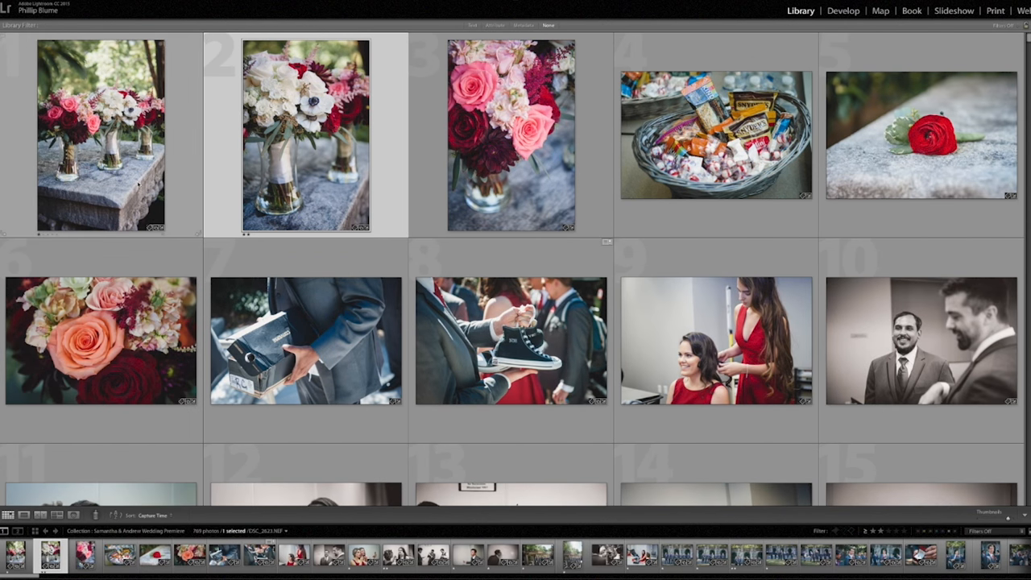
pyautogui.click(121, 187)
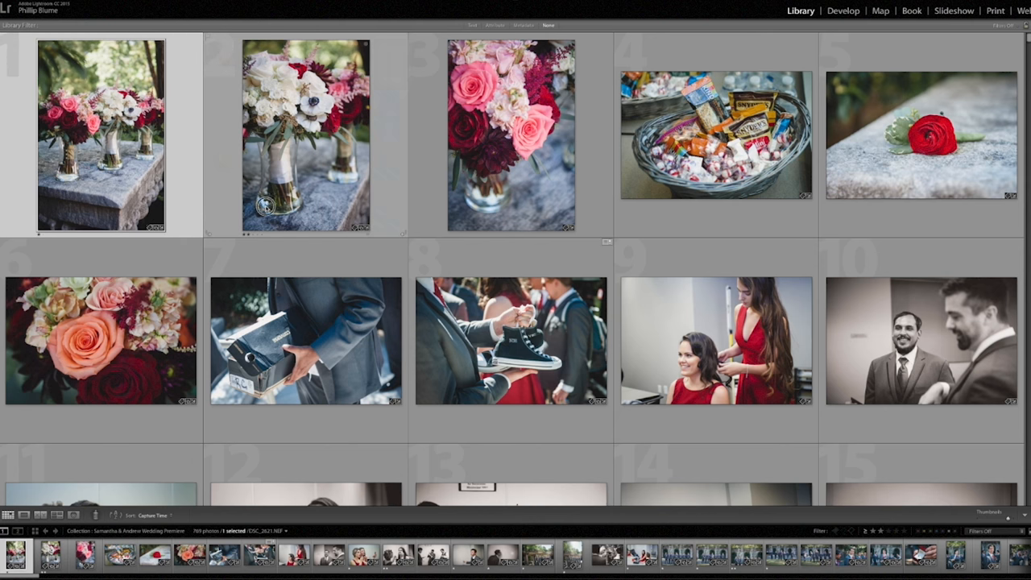
pyautogui.click(266, 208)
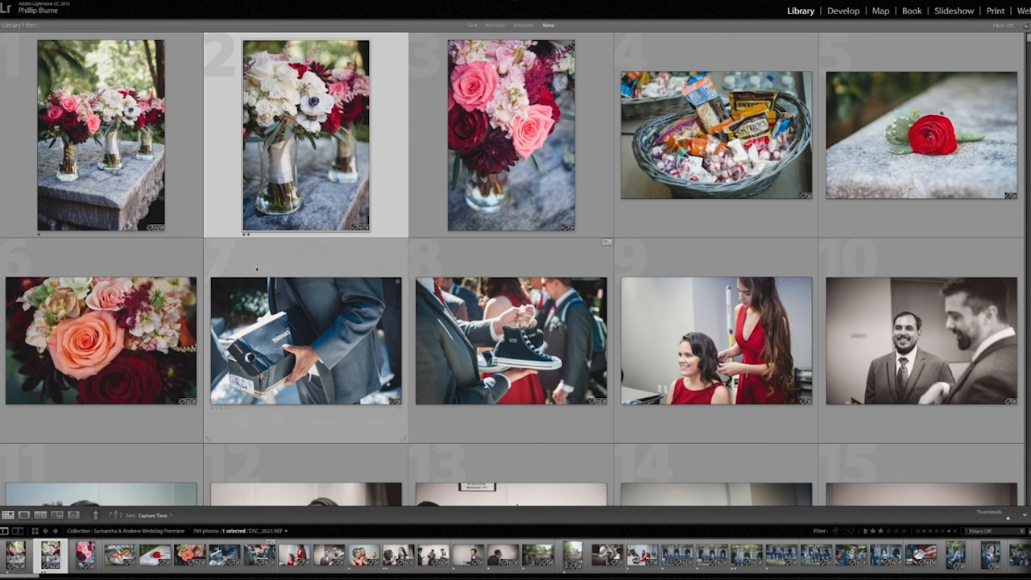
pyautogui.scroll(-3, 448, 236)
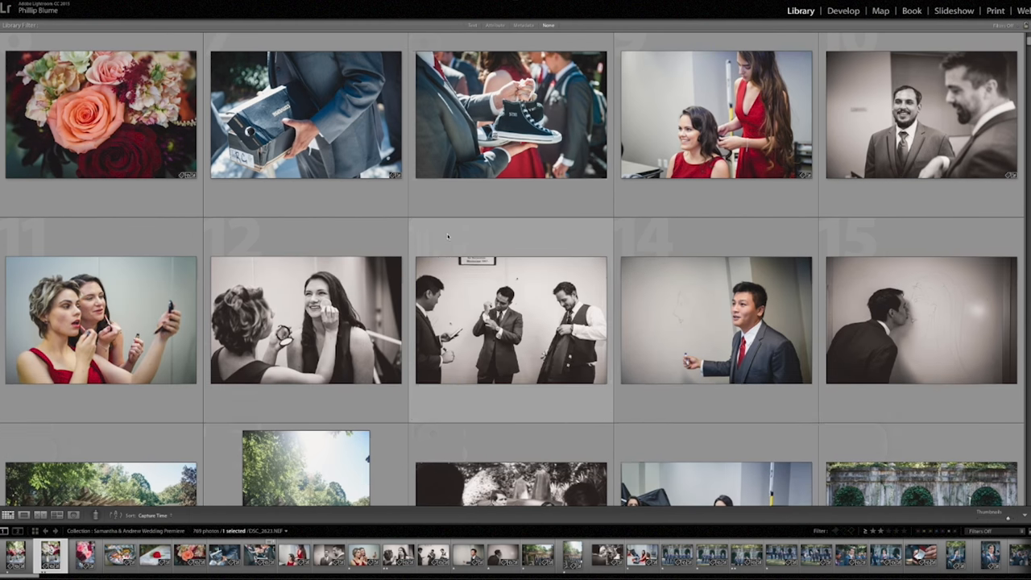
pyautogui.scroll(-3, 449, 236)
pyautogui.scroll(-3, 449, 236)
pyautogui.scroll(-2, 449, 242)
pyautogui.scroll(-3, 449, 242)
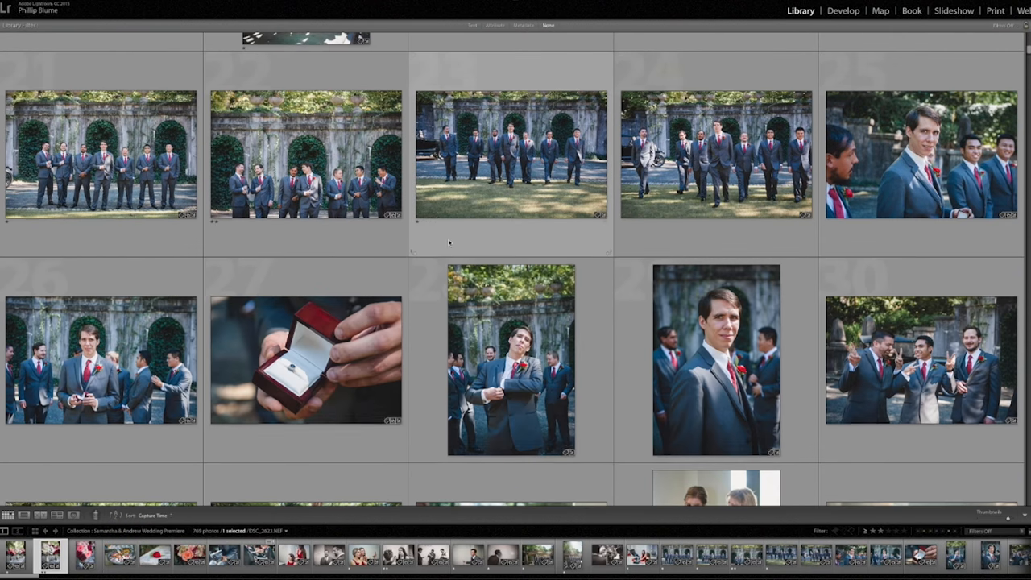
pyautogui.scroll(-3, 448, 242)
pyautogui.scroll(-3, 449, 242)
pyautogui.scroll(-2, 452, 246)
pyautogui.scroll(-4, 453, 248)
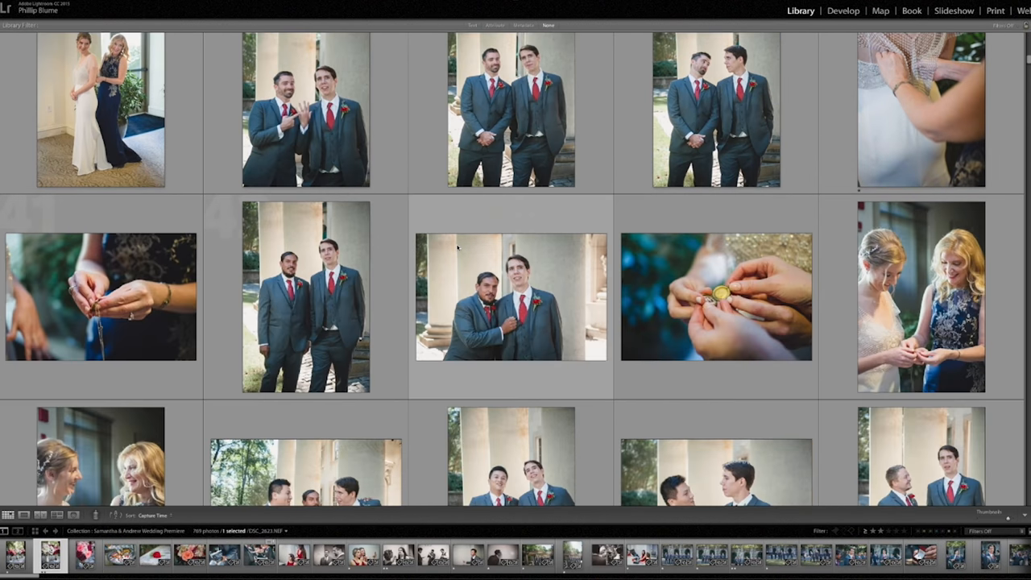
pyautogui.scroll(-4, 453, 248)
pyautogui.scroll(-4, 454, 248)
pyautogui.scroll(-1, 878, 486)
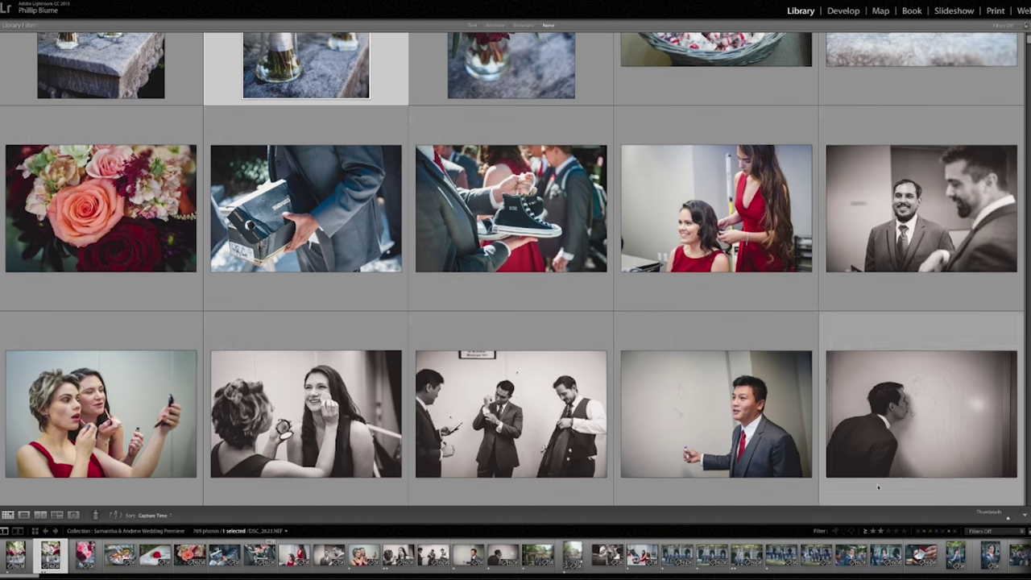
# Filter by star rating, trying two-and-higher, one-and-higher, then the 'rating is equal to' rule.
pyautogui.click(881, 532)
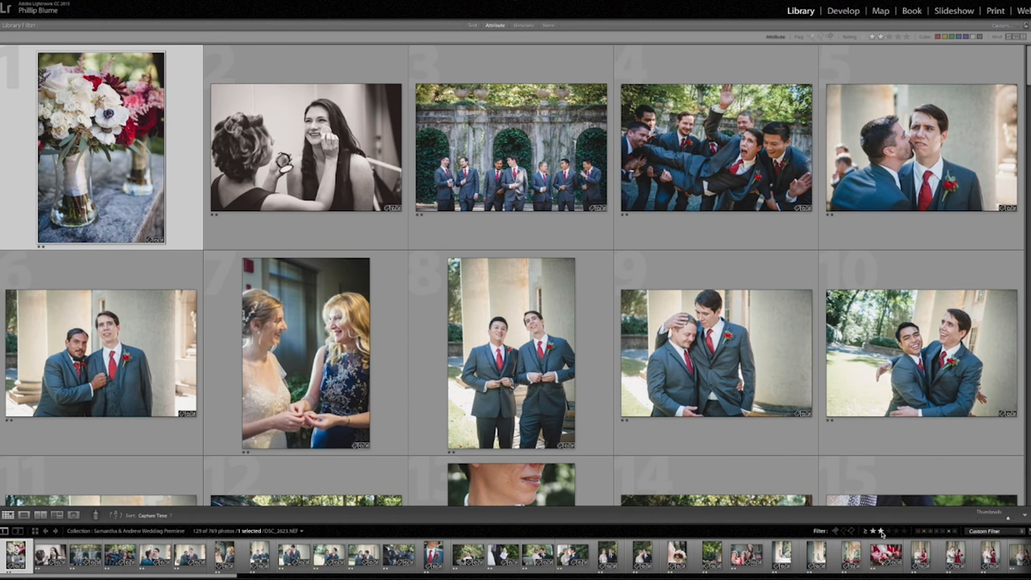
pyautogui.moveTo(510, 352)
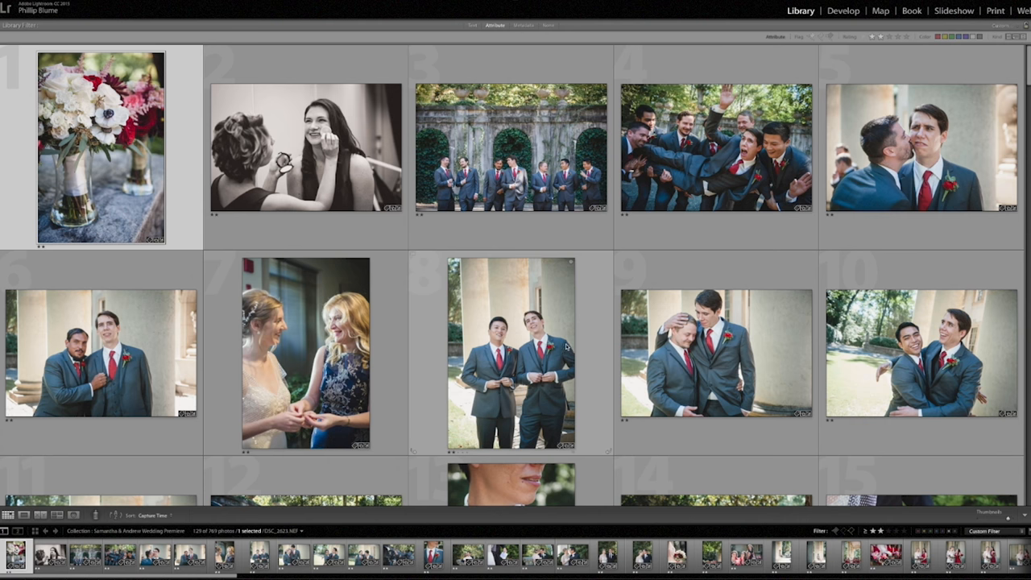
pyautogui.click(193, 531)
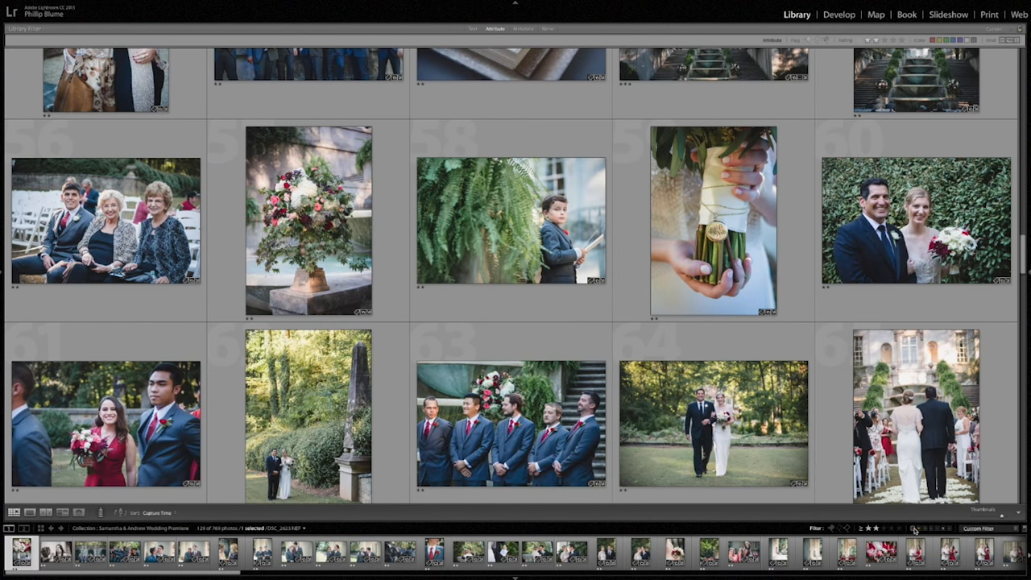
pyautogui.click(868, 529)
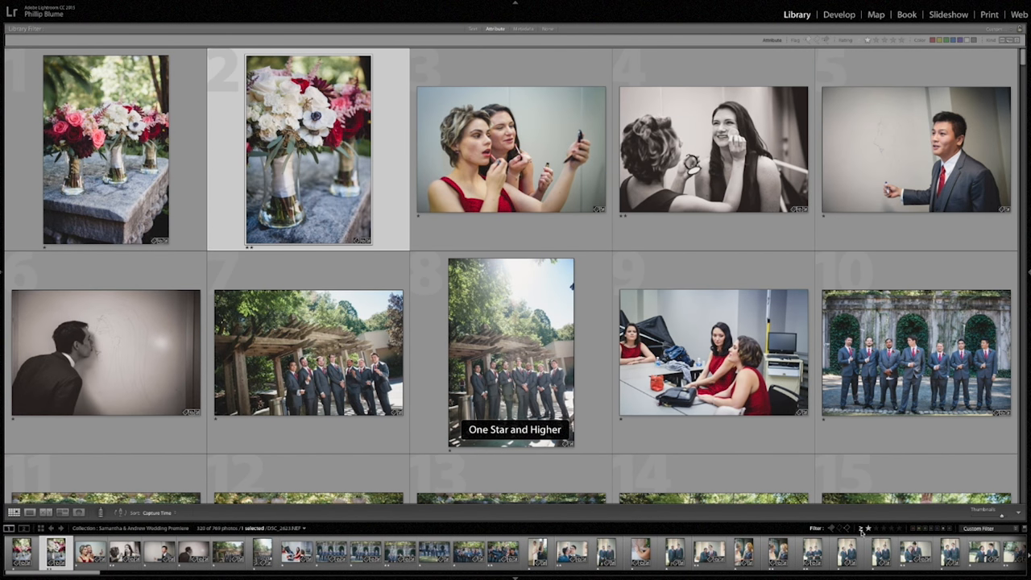
pyautogui.click(861, 530)
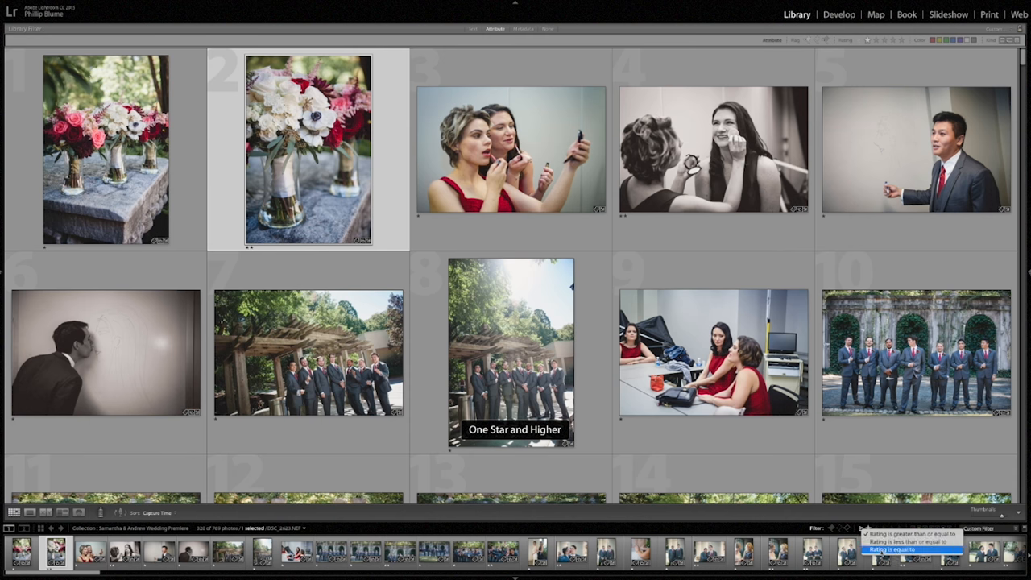
pyautogui.click(902, 542)
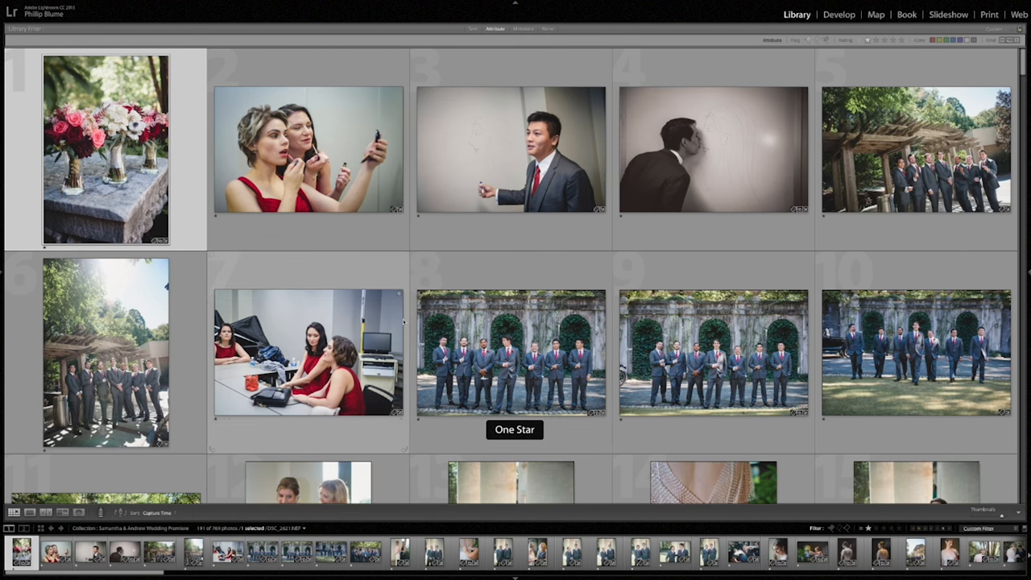
pyautogui.scroll(-3, 441, 354)
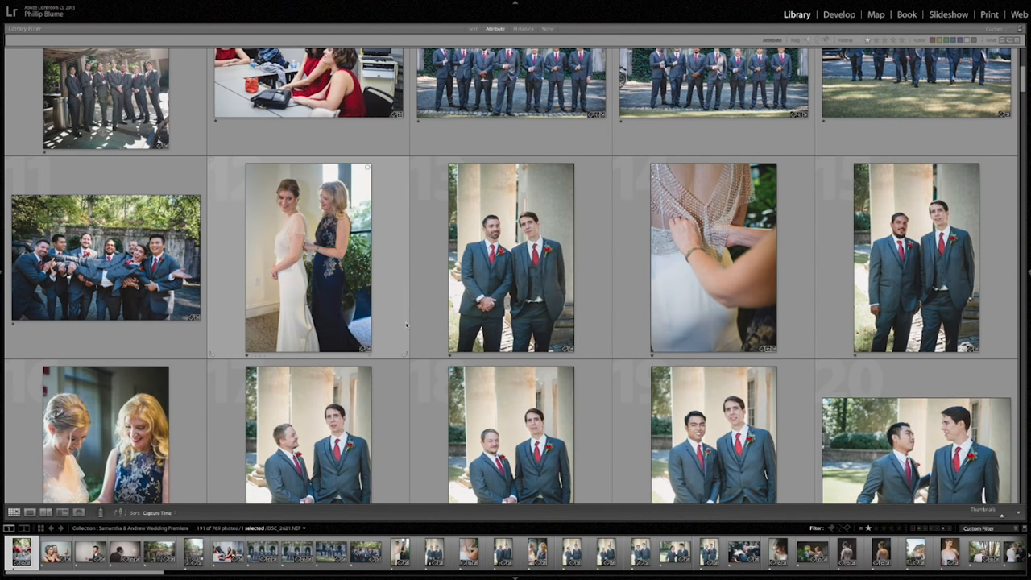
pyautogui.scroll(-3, 407, 326)
pyautogui.scroll(-3, 407, 326)
pyautogui.scroll(-3, 407, 325)
pyautogui.scroll(-3, 407, 325)
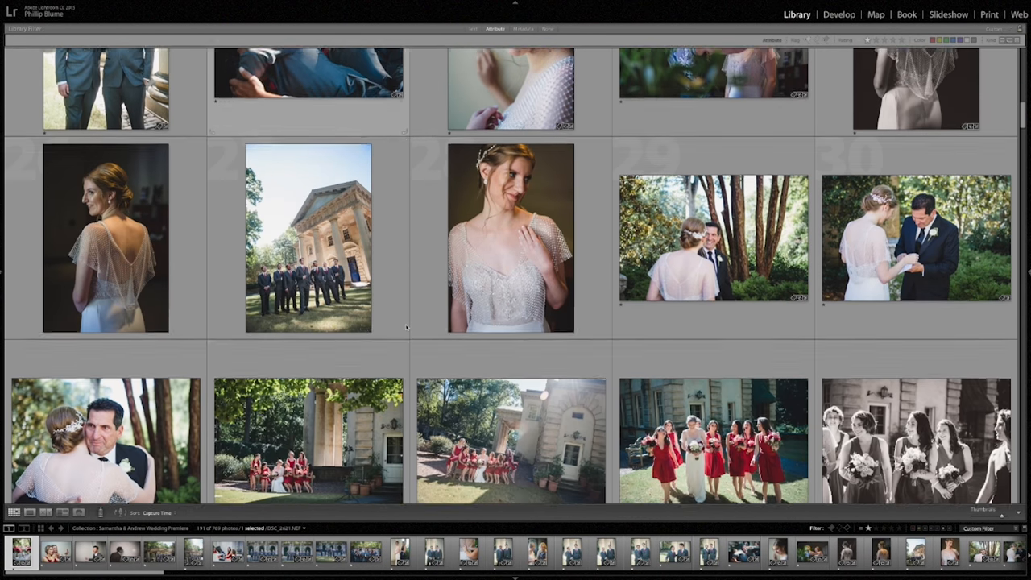
pyautogui.scroll(-3, 407, 326)
pyautogui.scroll(-3, 387, 363)
pyautogui.scroll(-3, 372, 399)
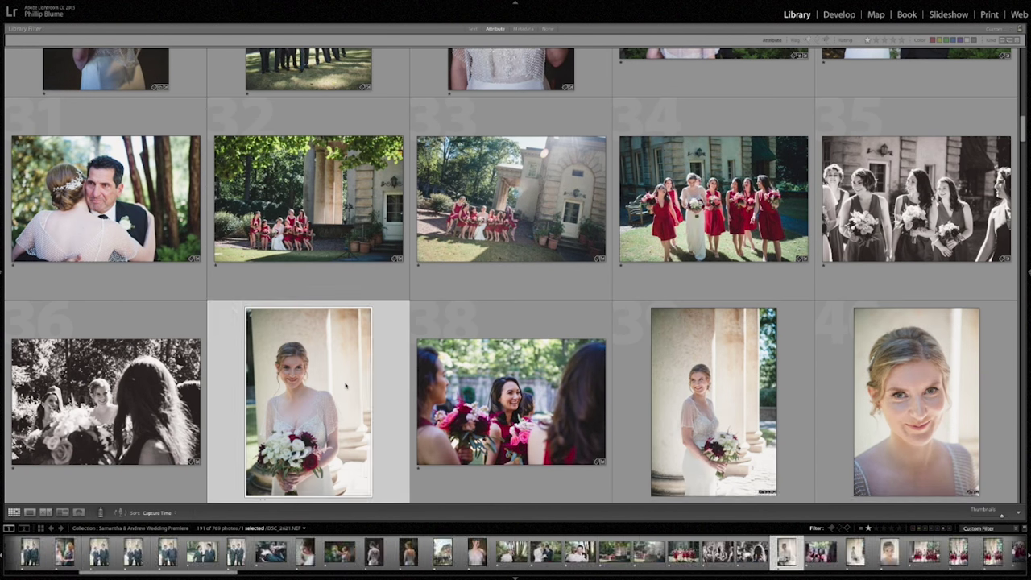
# Select the bride-with-bouquet and bridesmaids group portraits among the two-star photos.
pyautogui.click(356, 383)
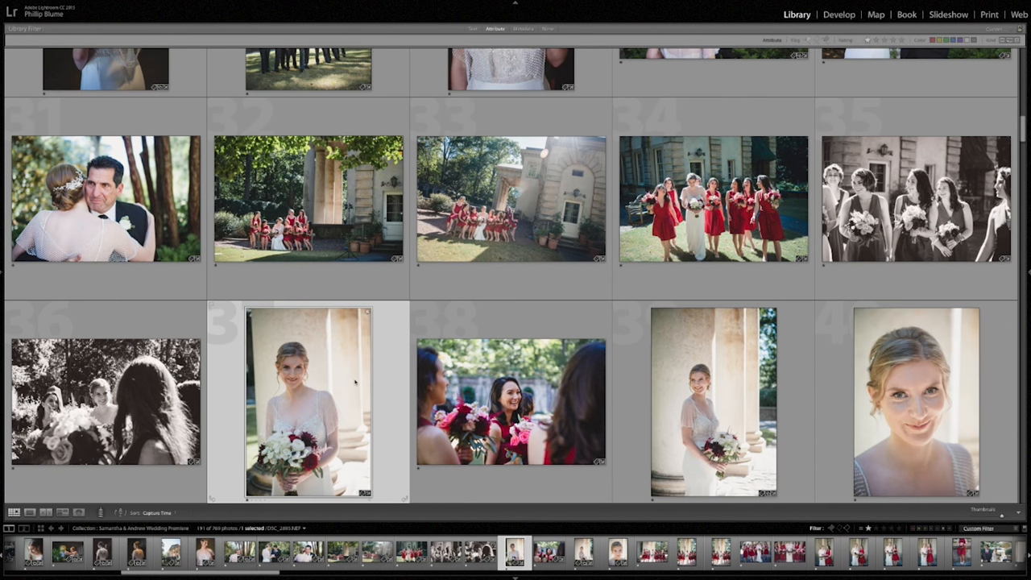
pyautogui.scroll(-3, 356, 383)
pyautogui.click(487, 361)
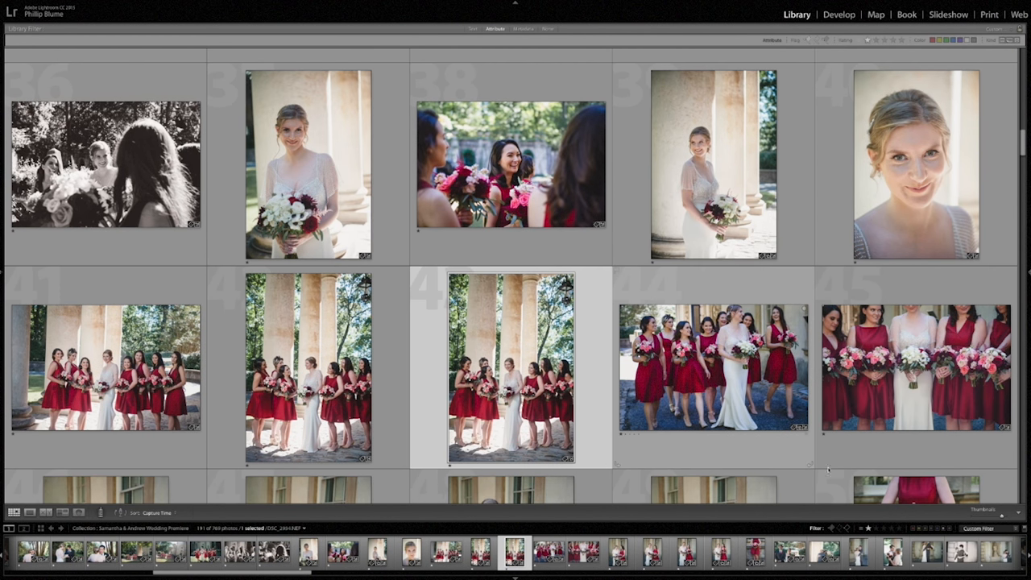
# Set the rating filter to two stars and bring up the rating comparison options.
pyautogui.click(873, 529)
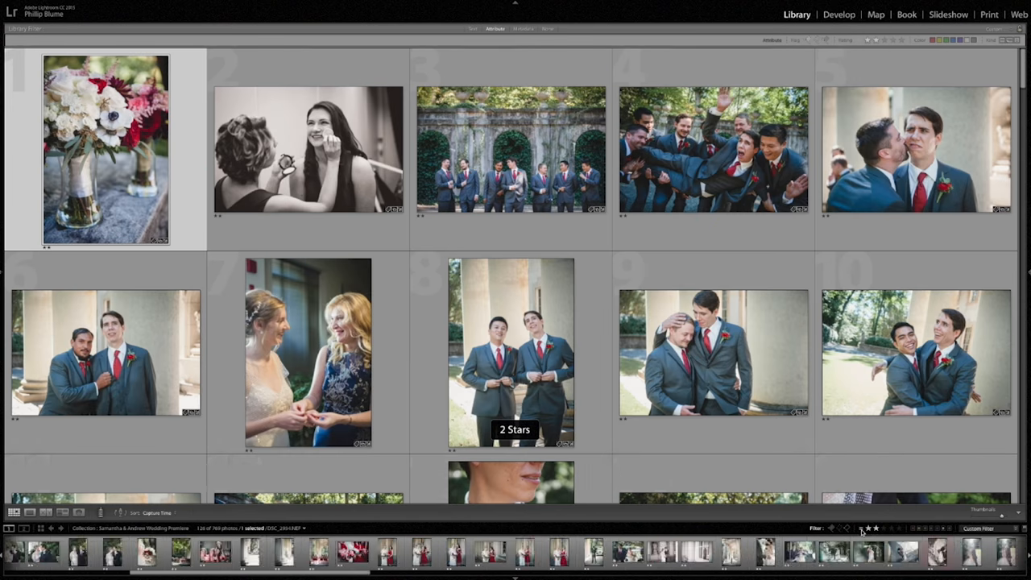
pyautogui.rightClick(873, 529)
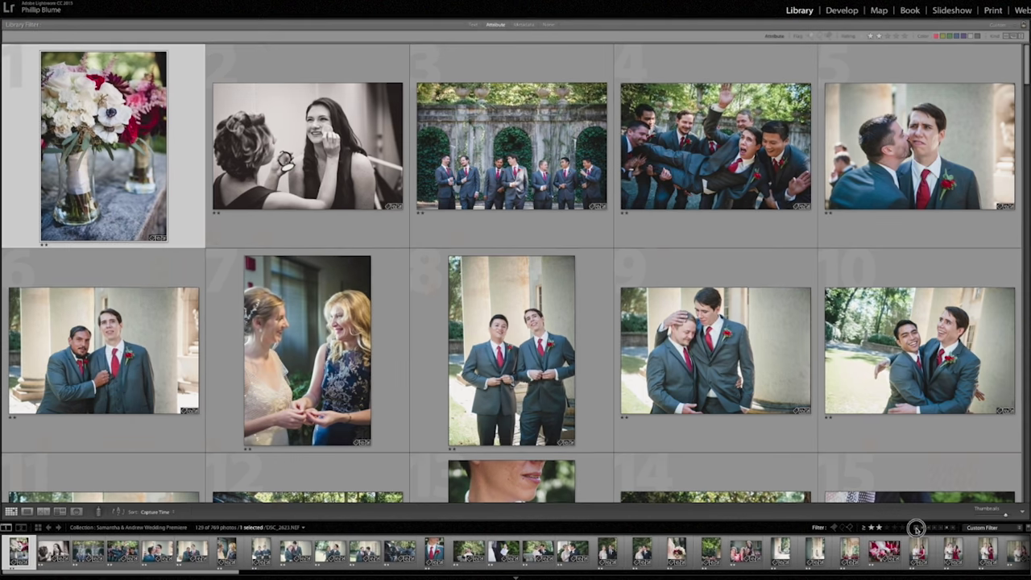
# Filter to red-labelled two-star photos, leaving one staircase shot, then drop the red filter.
pyautogui.click(916, 528)
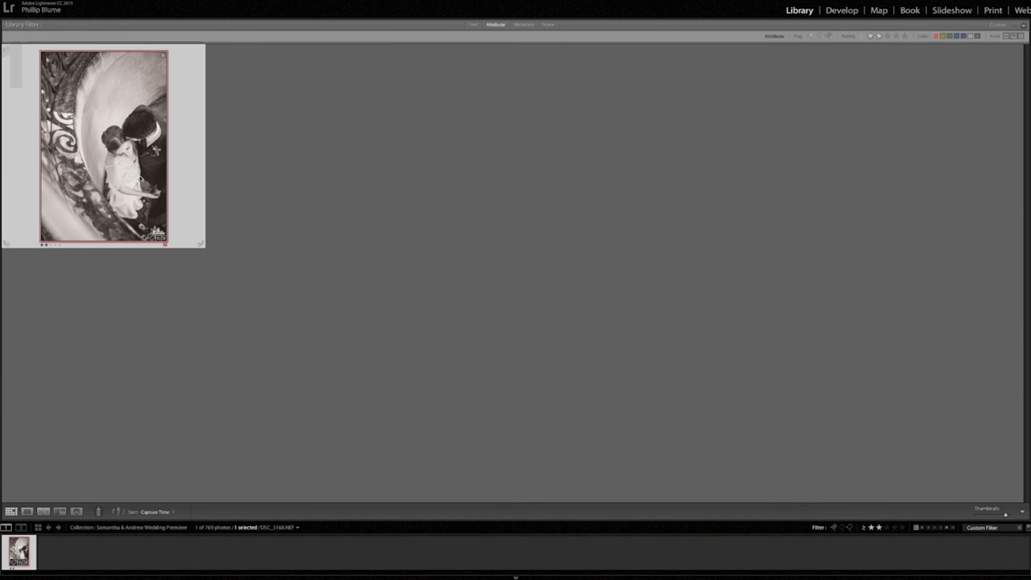
pyautogui.click(266, 231)
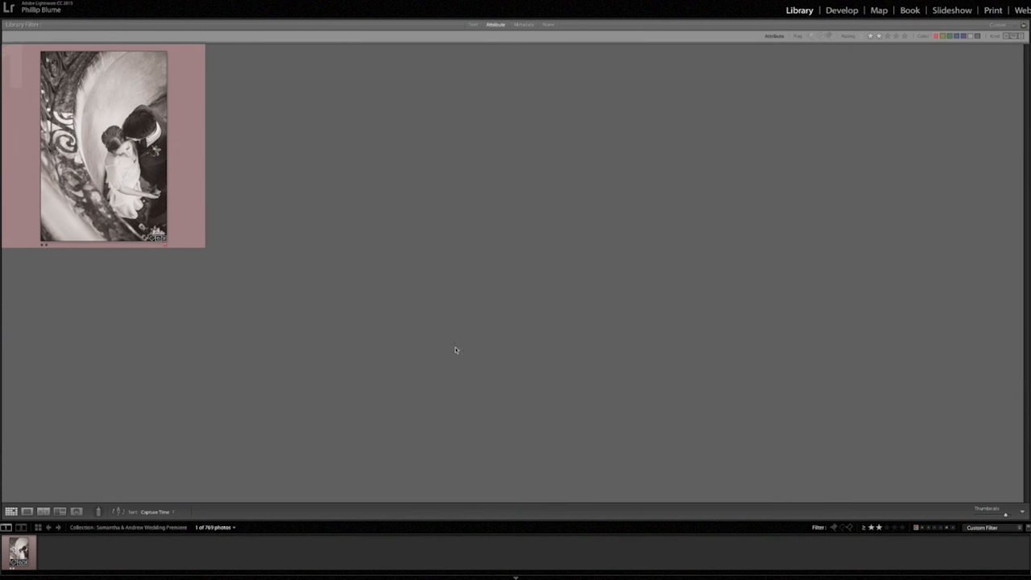
pyautogui.click(917, 530)
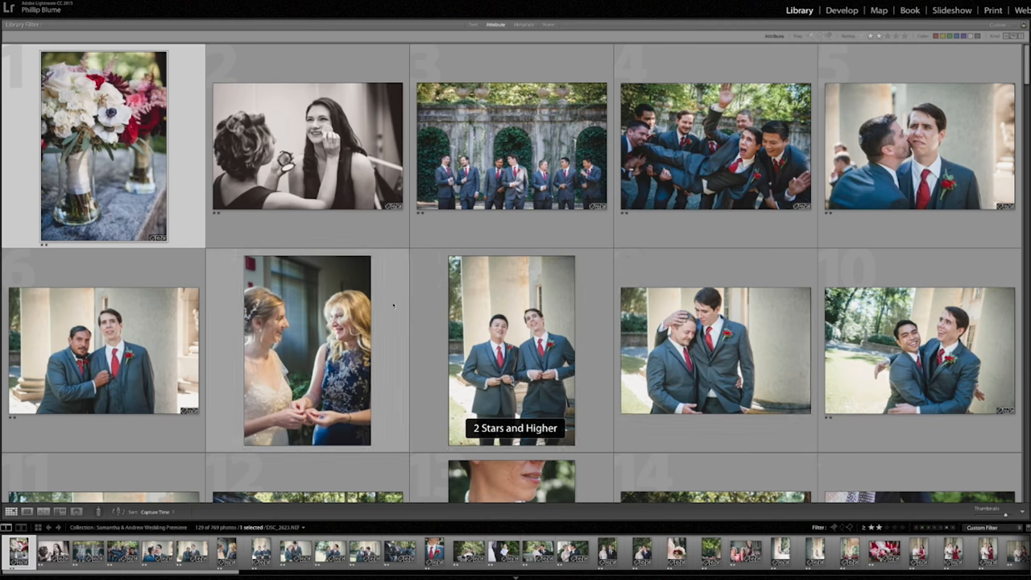
# Try red labels (6) on groomsmen photos 8, 9 and 10, then remove them from 8 and 9.
pyautogui.press('6')
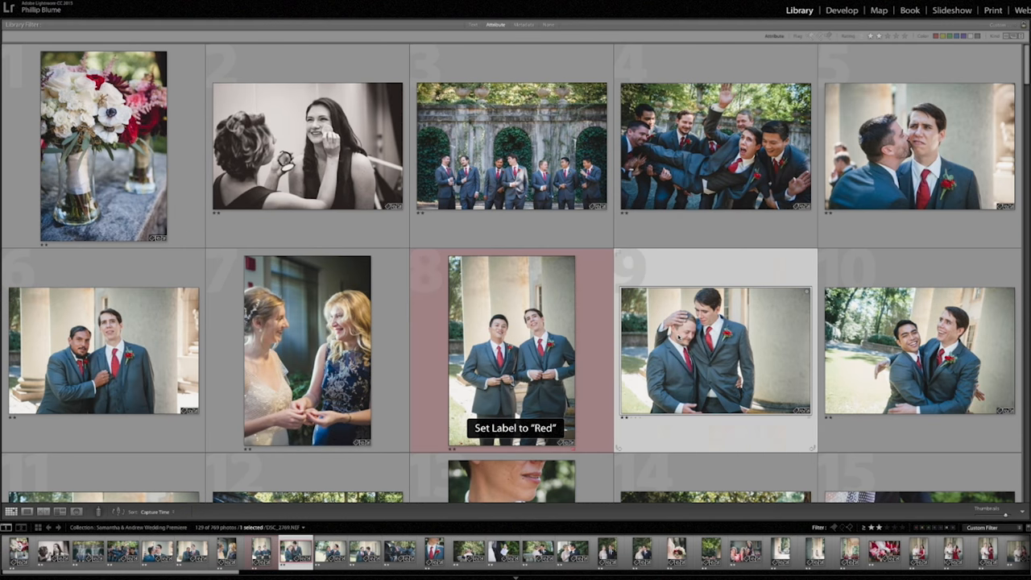
pyautogui.press('6')
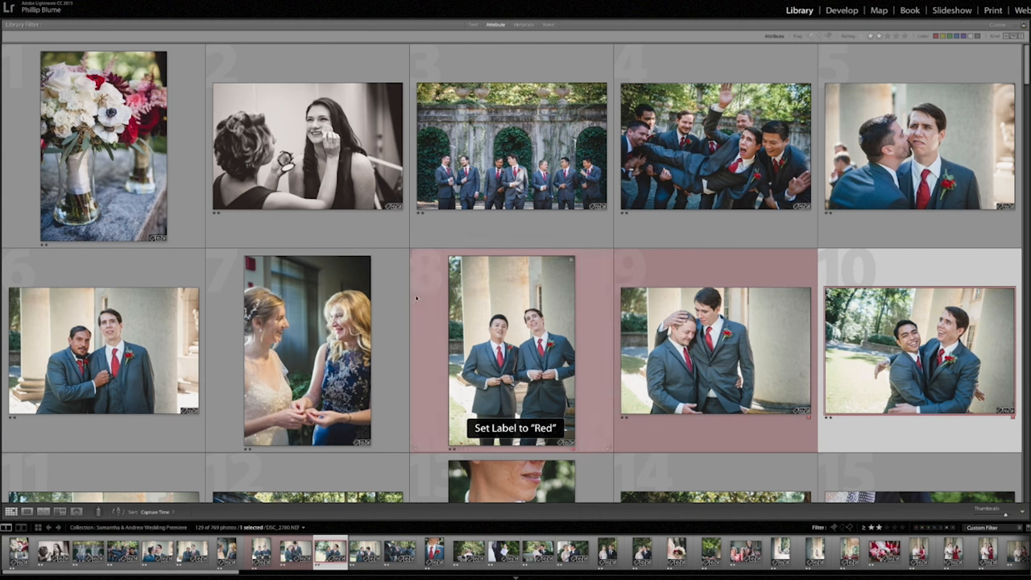
pyautogui.press('6')
pyautogui.click(341, 324)
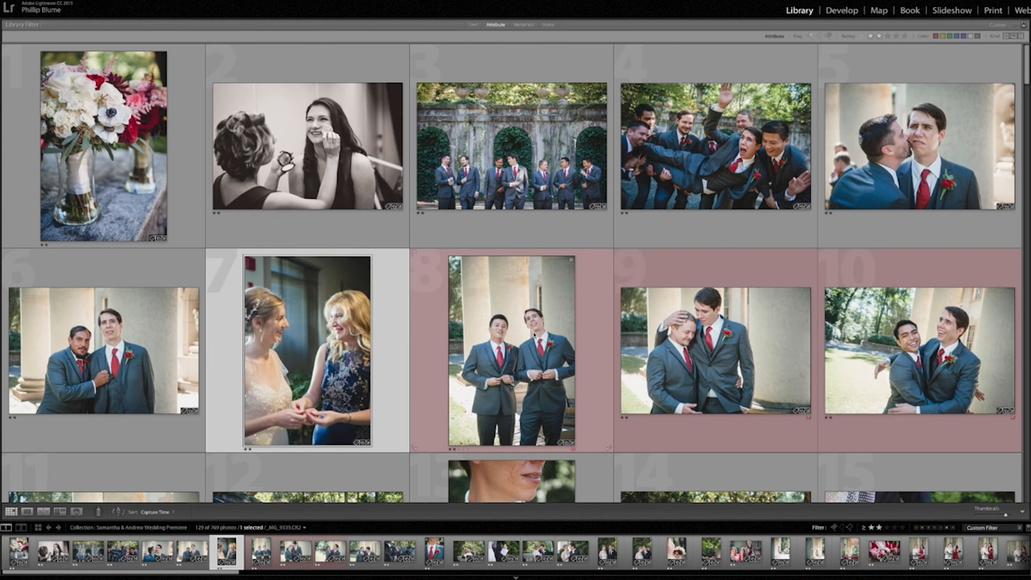
pyautogui.click(524, 335)
pyautogui.press('6')
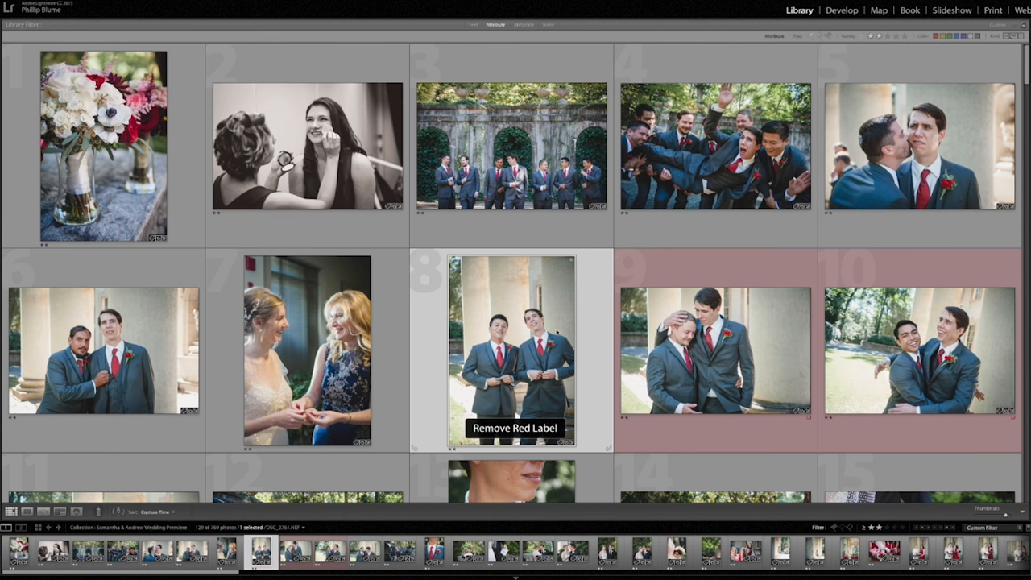
pyautogui.press('6')
pyautogui.press('6')
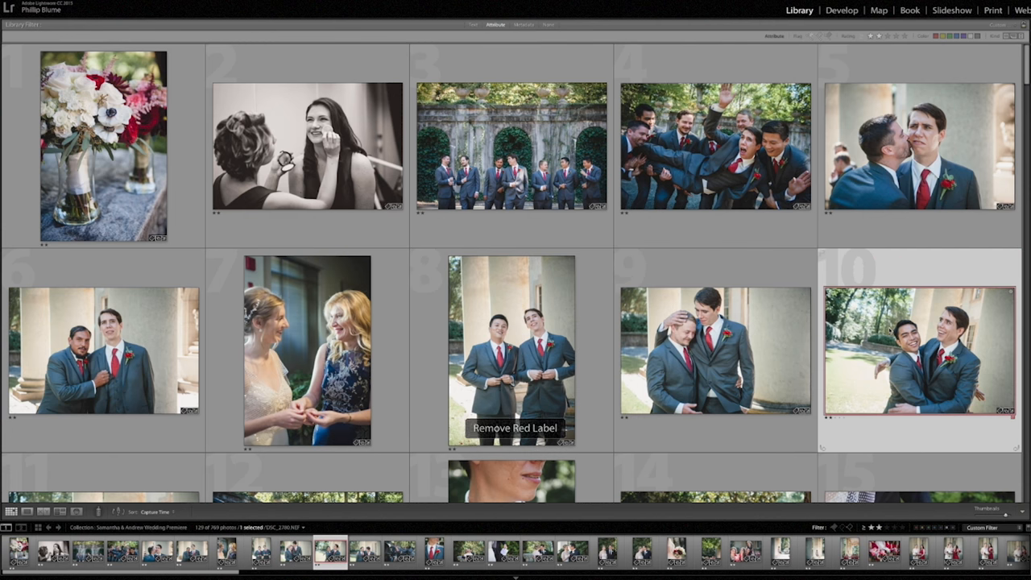
# Show red-labelled photos again, unlabel the groomsmen hug shot, and turn the red filter off.
pyautogui.click(915, 528)
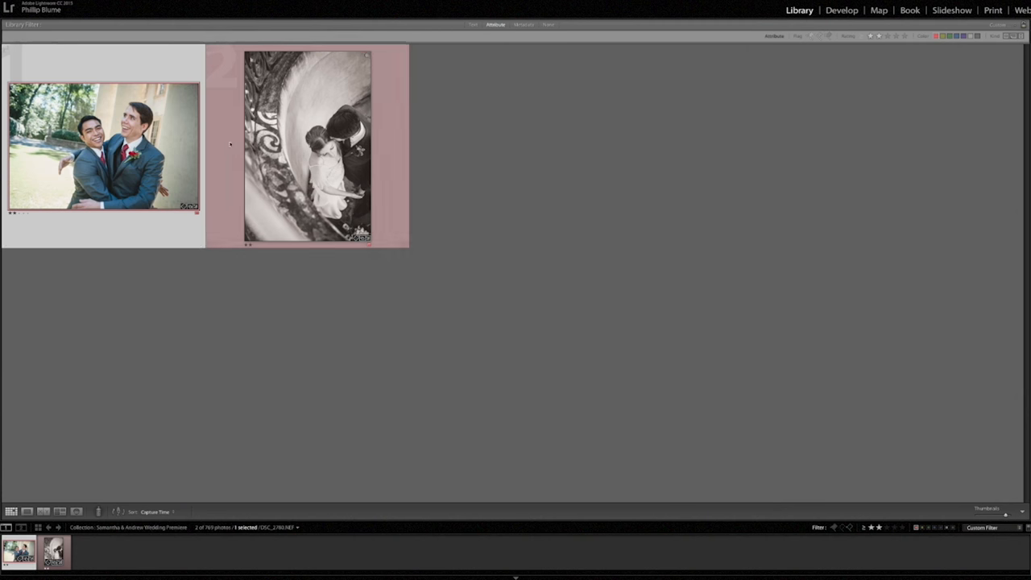
pyautogui.press('Right')
pyautogui.press('Left')
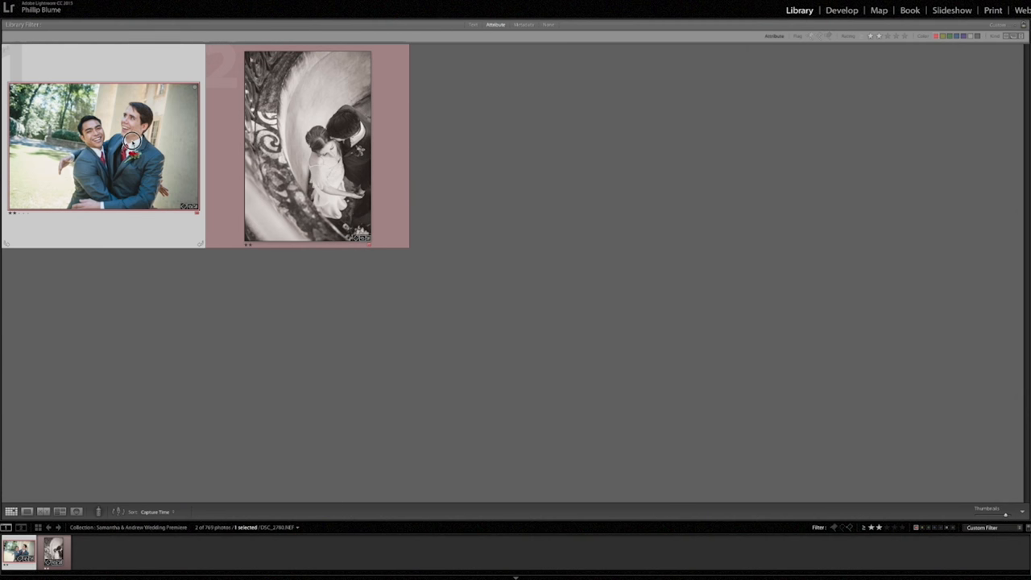
pyautogui.press('6')
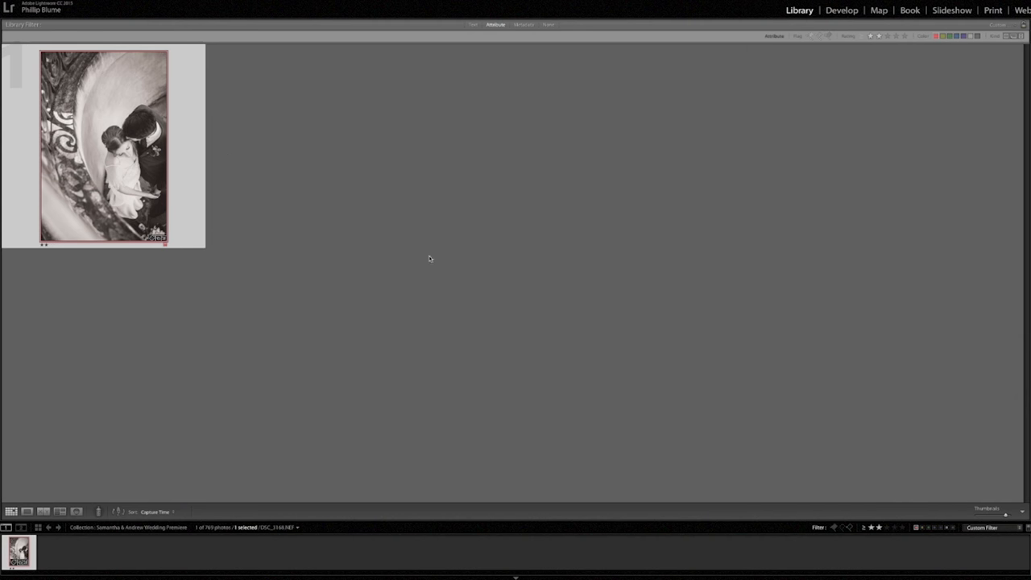
pyautogui.click(917, 530)
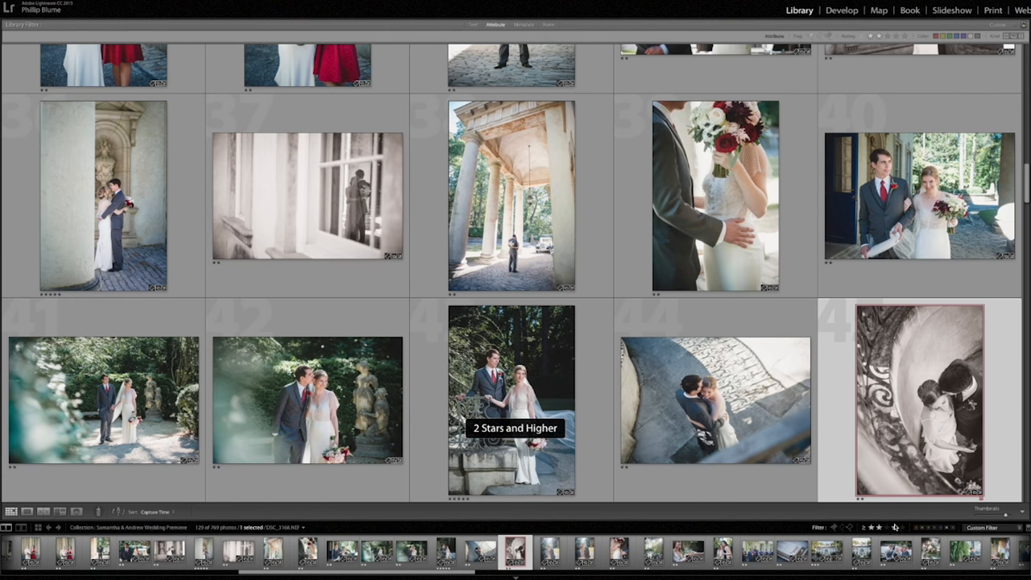
pyautogui.click(901, 529)
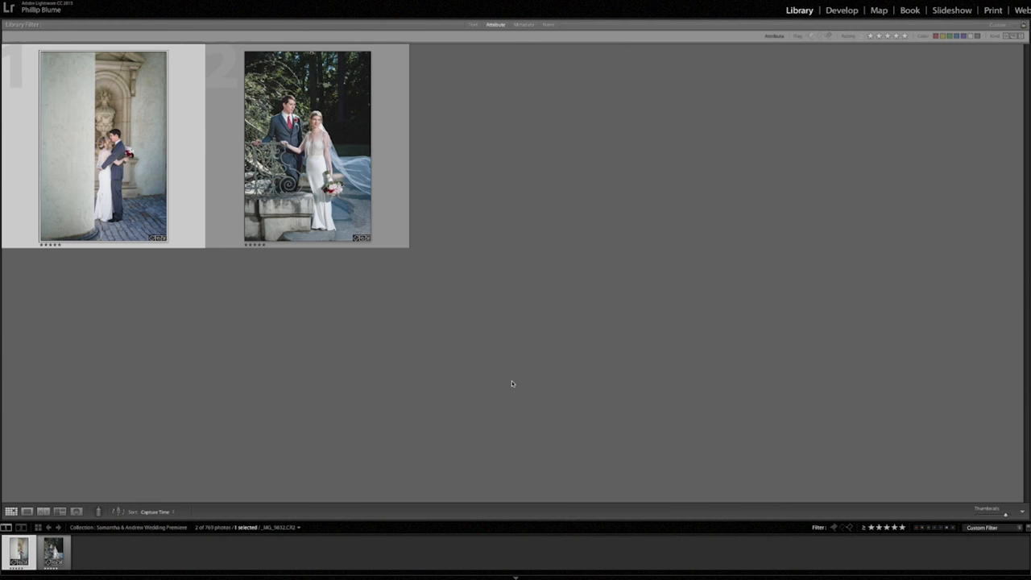
pyautogui.click(296, 179)
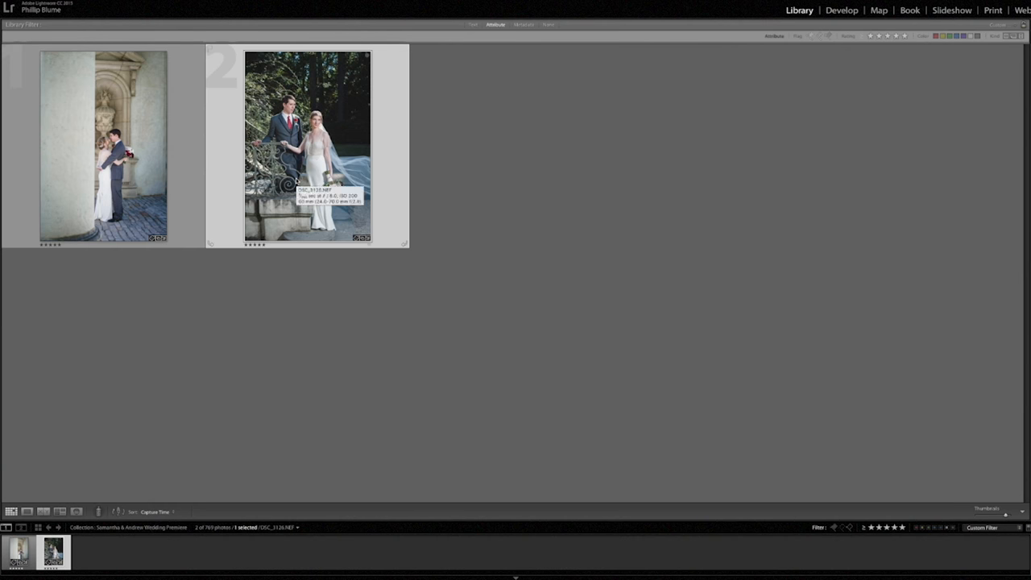
pyautogui.click(136, 169)
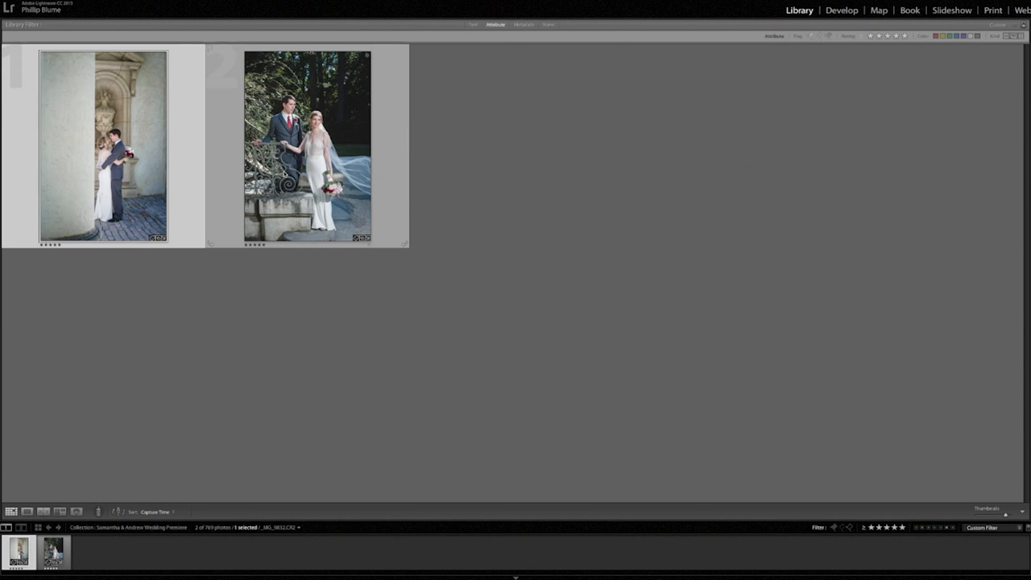
pyautogui.click(285, 175)
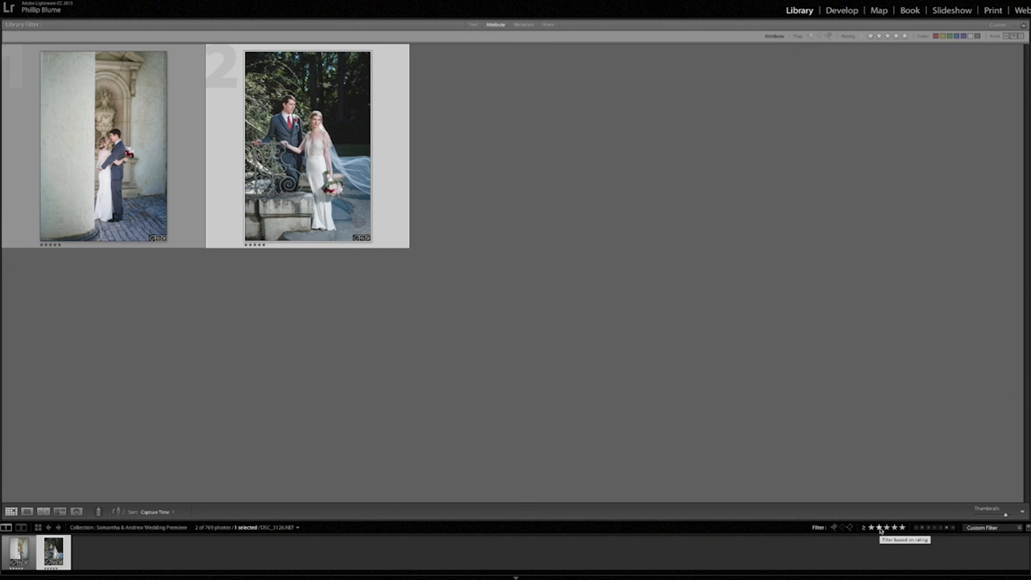
pyautogui.click(881, 527)
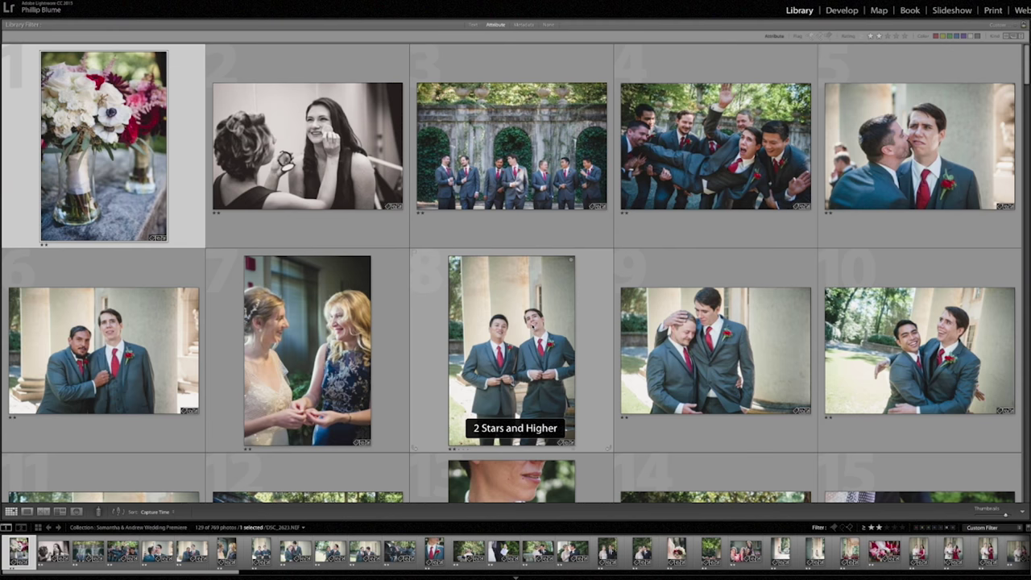
pyautogui.click(511, 351)
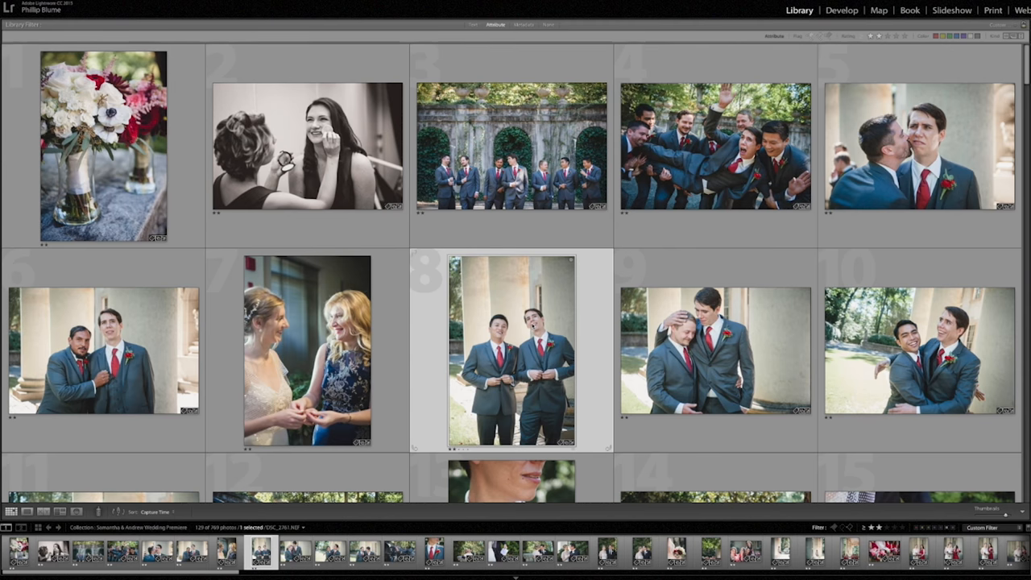
pyautogui.press('7')
pyautogui.click(715, 351)
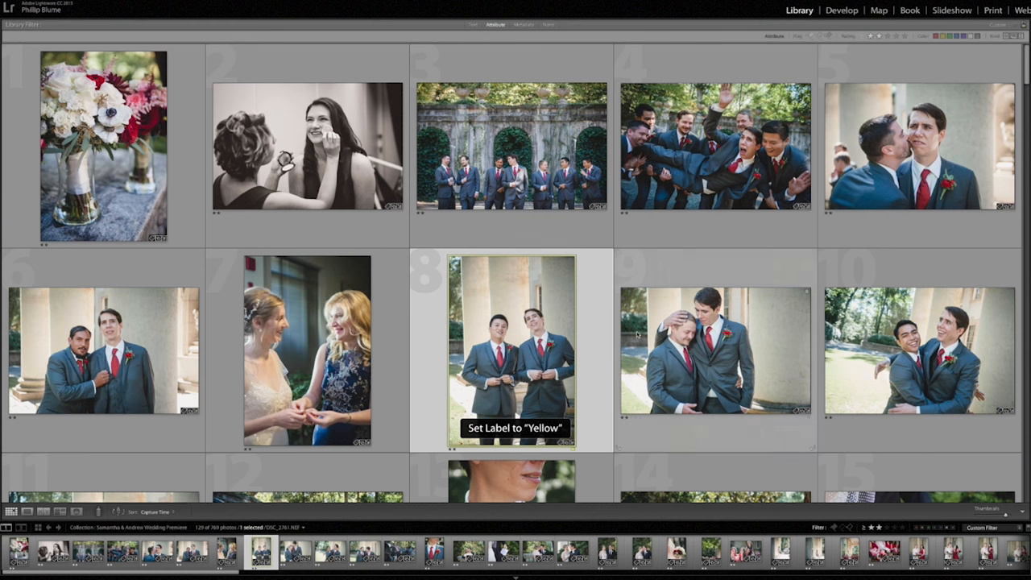
pyautogui.press('7')
pyautogui.click(919, 350)
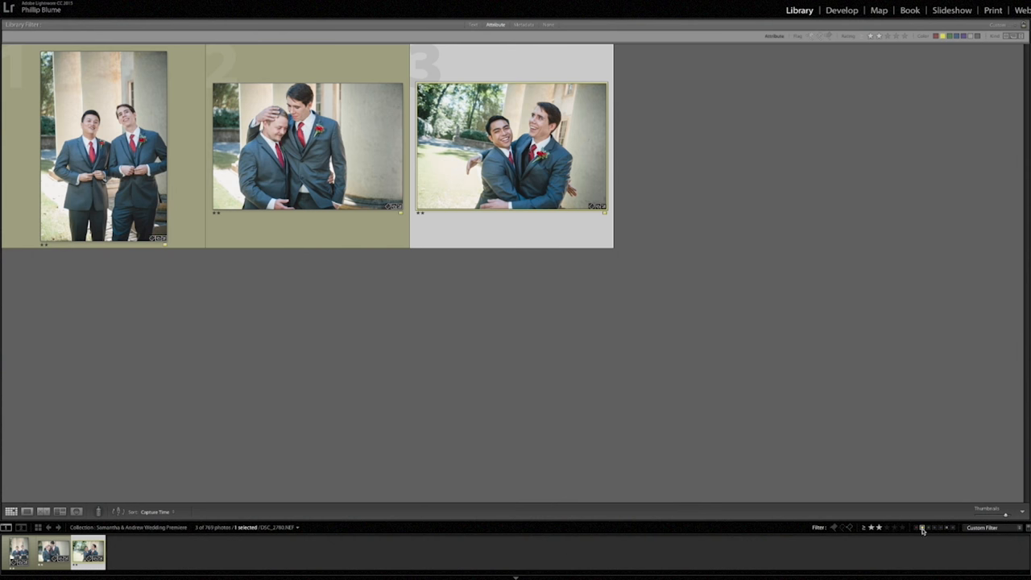
pyautogui.click(924, 528)
pyautogui.click(923, 528)
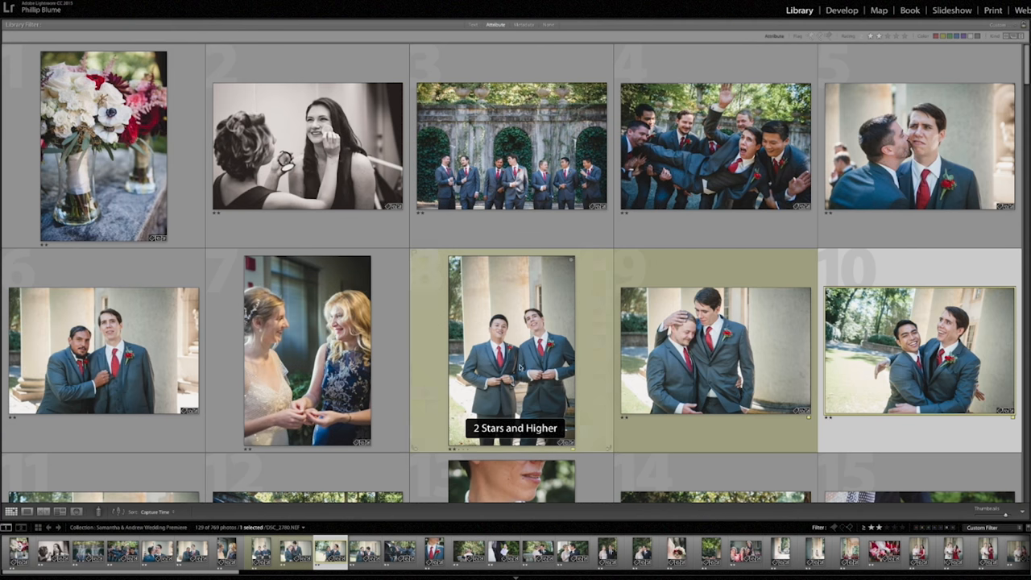
pyautogui.click(495, 360)
pyautogui.press('7')
pyautogui.click(727, 352)
pyautogui.press('7')
pyautogui.click(886, 350)
pyautogui.press('7')
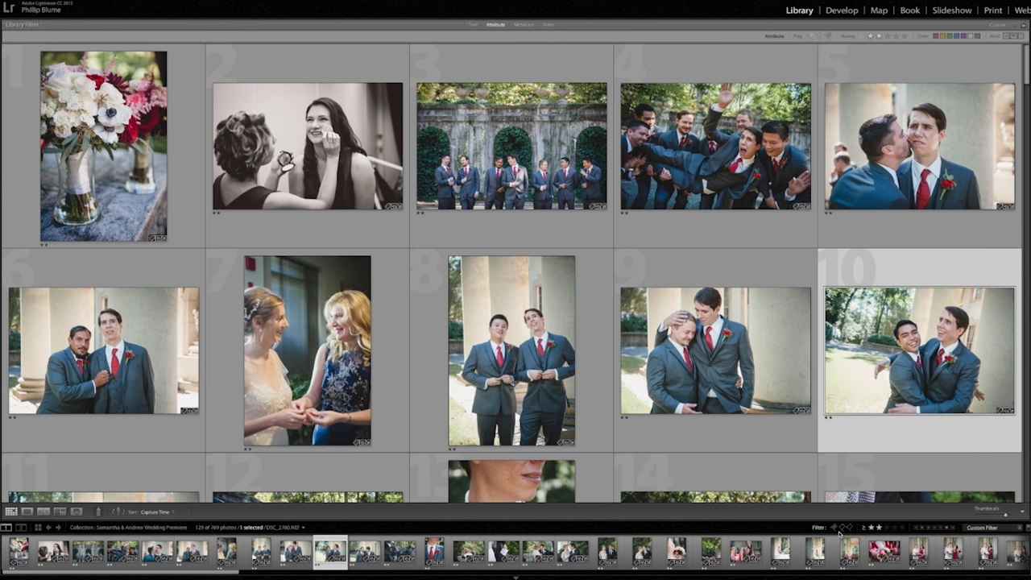
# Toggle the Flagged filter on and off, then flag the two-groomsmen photo as a pick (P).
pyautogui.click(835, 529)
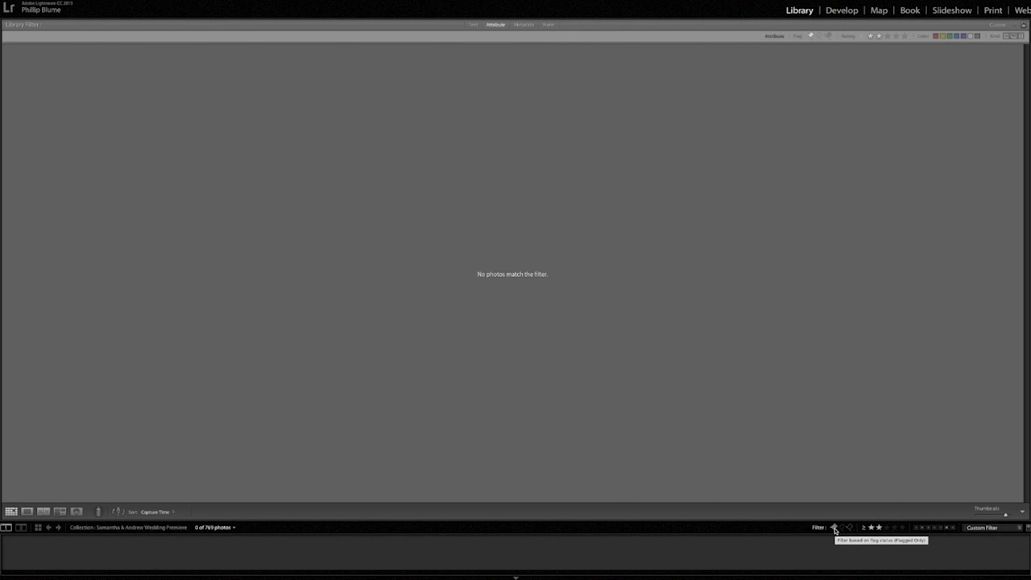
pyautogui.click(834, 528)
pyautogui.click(568, 310)
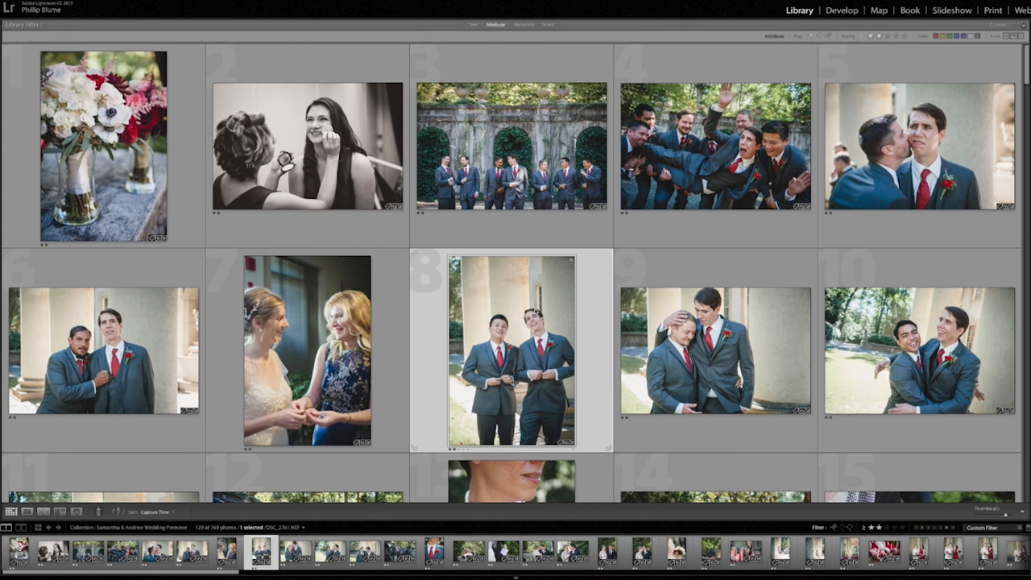
pyautogui.press('p')
pyautogui.scroll(-10, 536, 312)
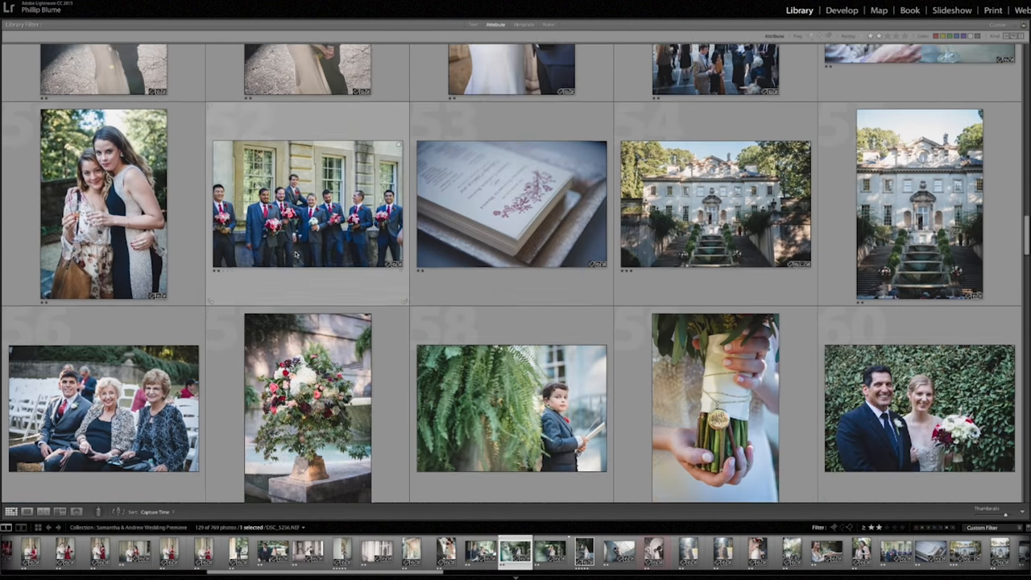
pyautogui.scroll(2, 367, 237)
pyautogui.scroll(1, 367, 238)
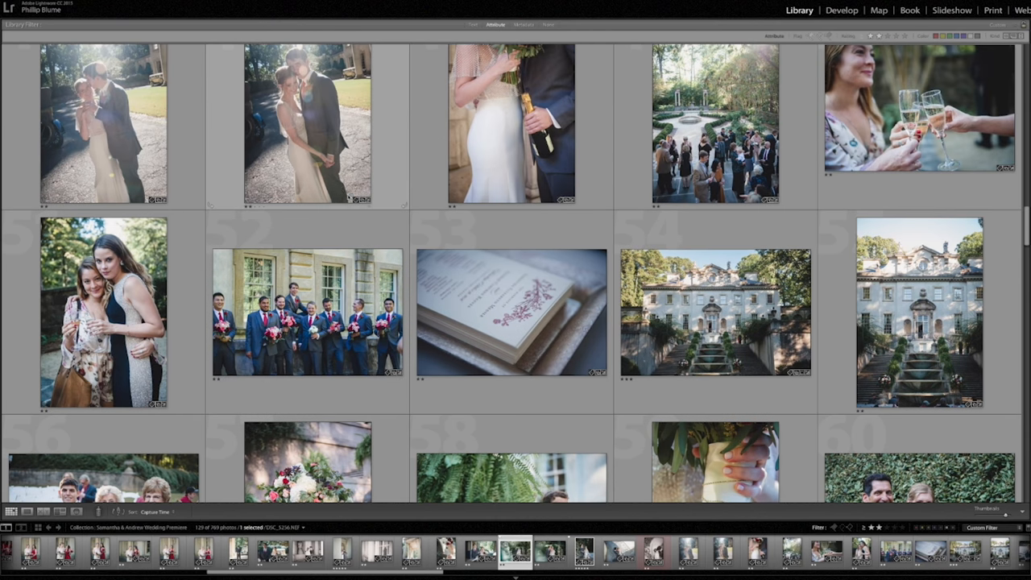
pyautogui.scroll(-3, 393, 227)
pyautogui.scroll(3, 169, 256)
pyautogui.scroll(2, 242, 242)
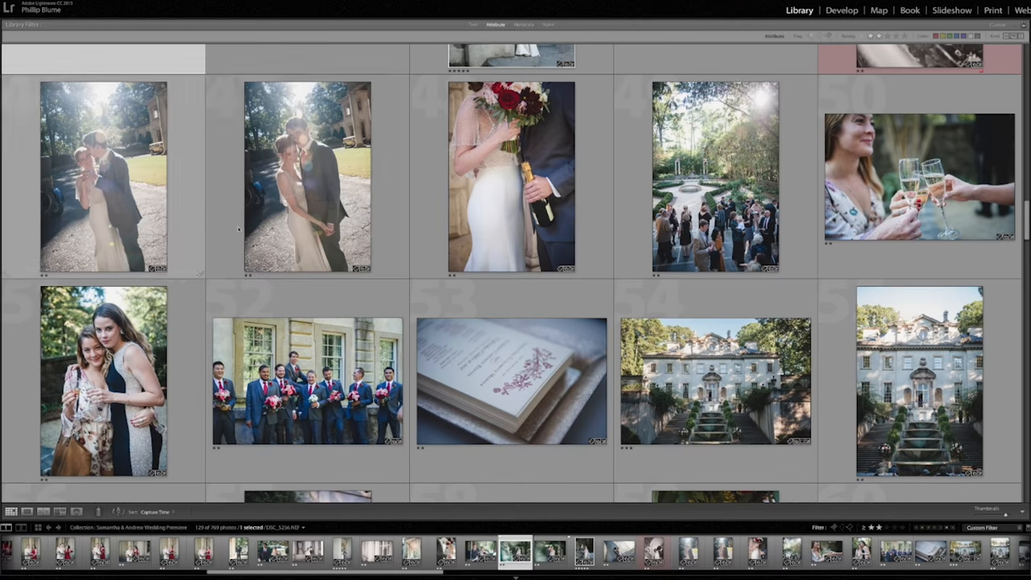
pyautogui.scroll(-3, 324, 233)
pyautogui.scroll(1, 324, 233)
pyautogui.scroll(-3, 323, 234)
pyautogui.scroll(3, 324, 234)
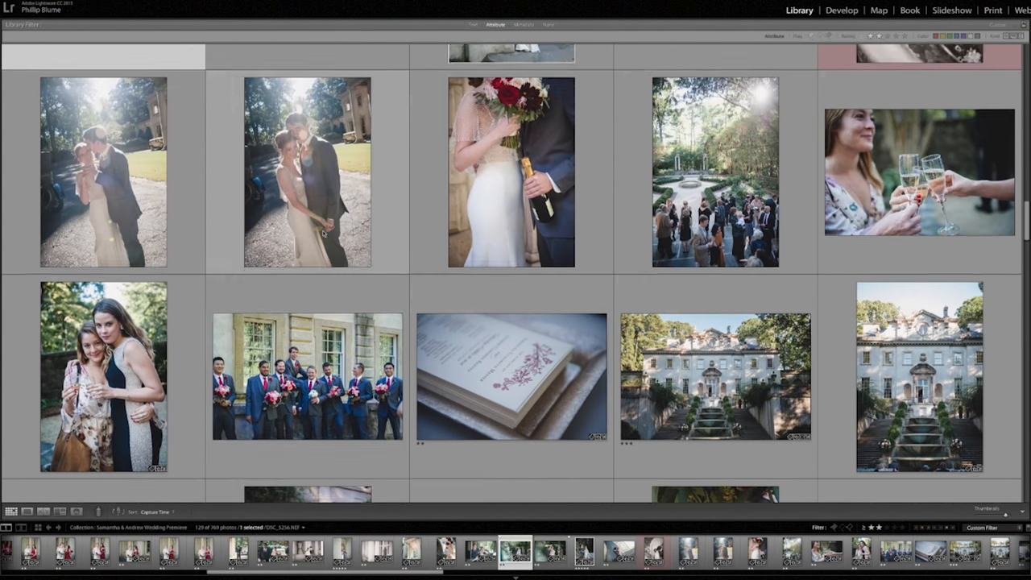
pyautogui.scroll(-1, 324, 233)
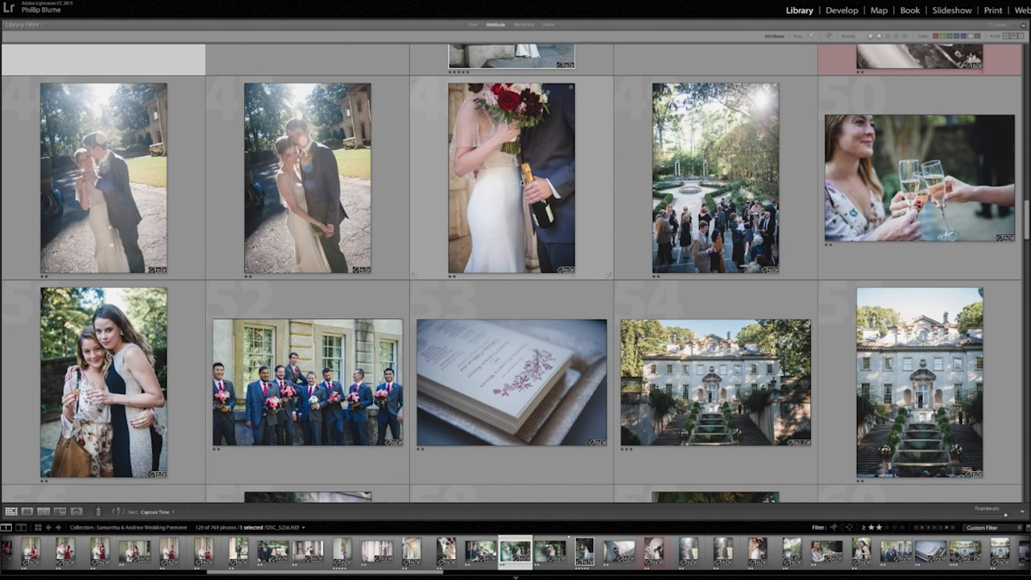
# Flag the sunlit couple and the couple beside the stone obelisk as picks.
pyautogui.click(314, 193)
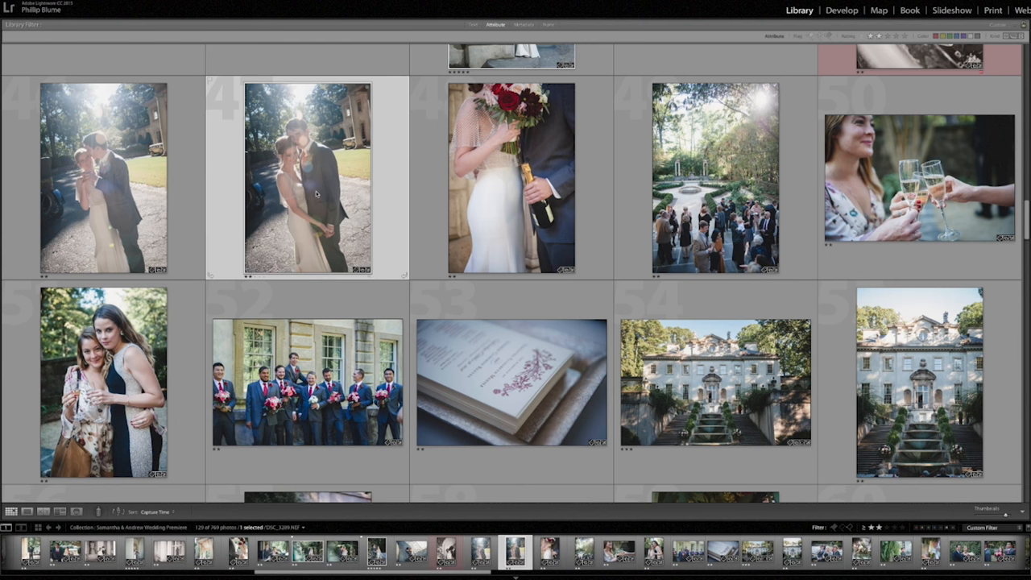
pyautogui.press('p')
pyautogui.scroll(-3, 484, 241)
pyautogui.scroll(-3, 564, 242)
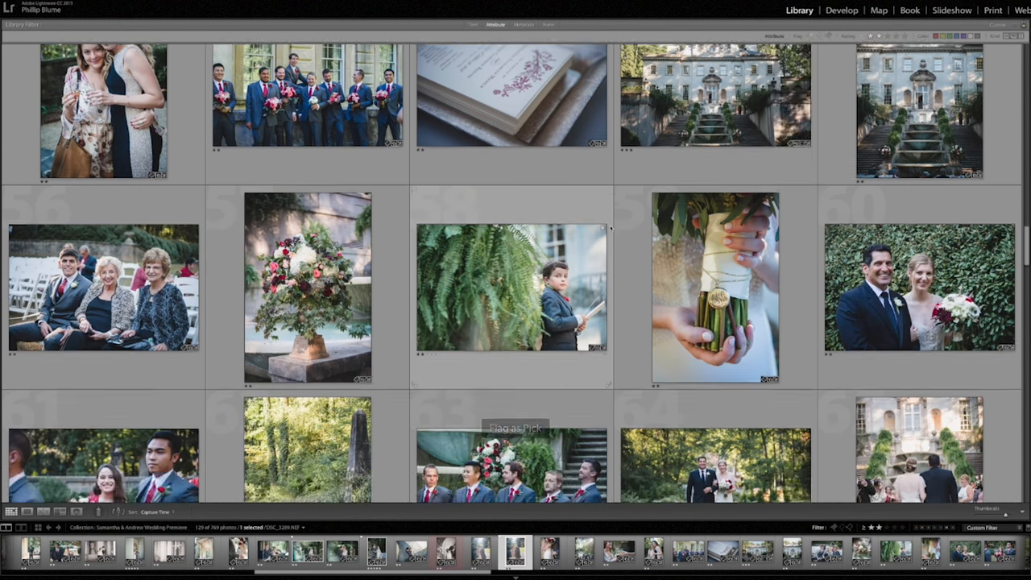
pyautogui.scroll(-3, 609, 231)
pyautogui.click(307, 145)
pyautogui.press('p')
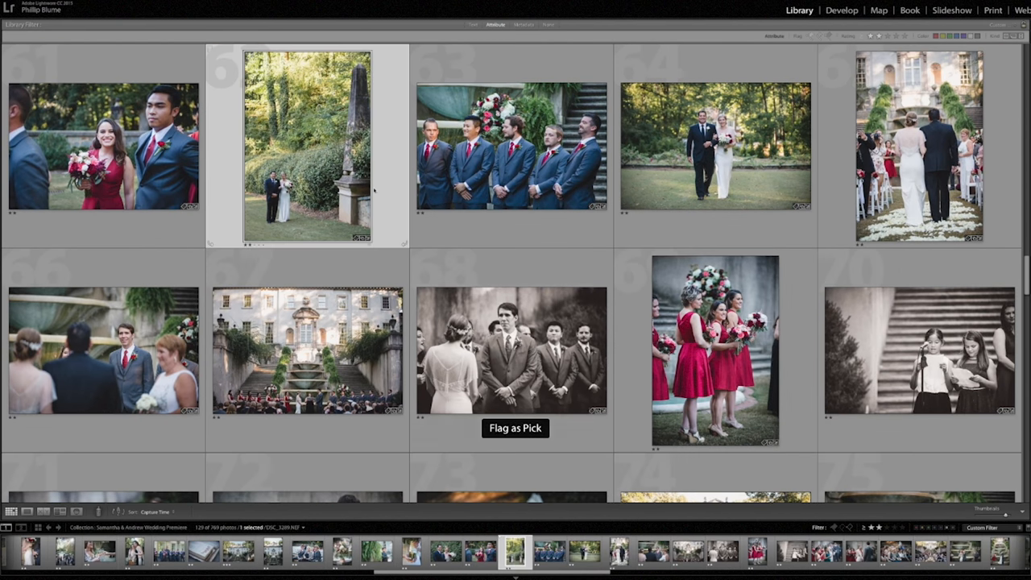
# Show only flagged picks, unflag (U) the sunlit couple and obelisk shots, then show all 129 two-star photos.
pyautogui.click(834, 528)
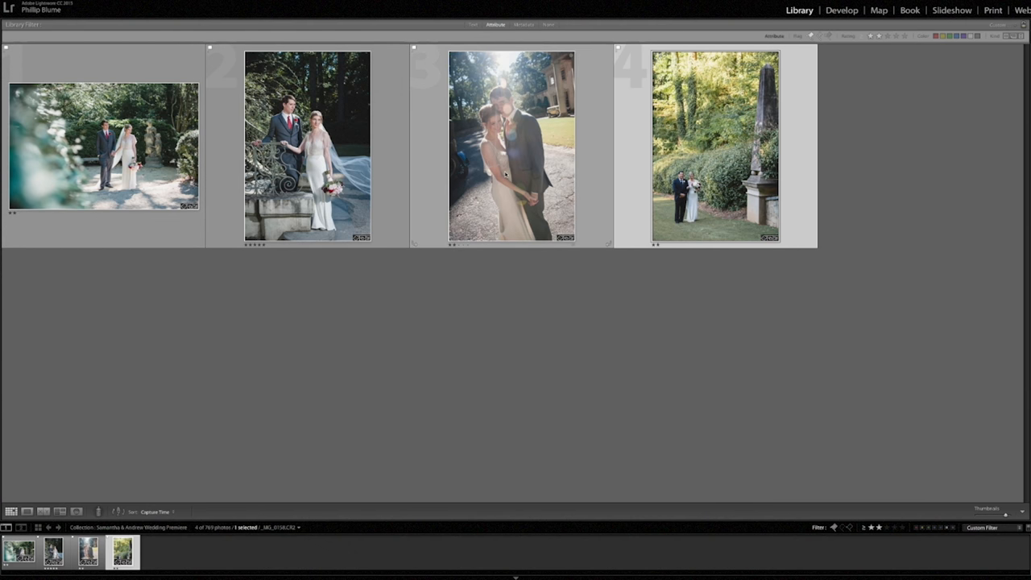
pyautogui.click(520, 139)
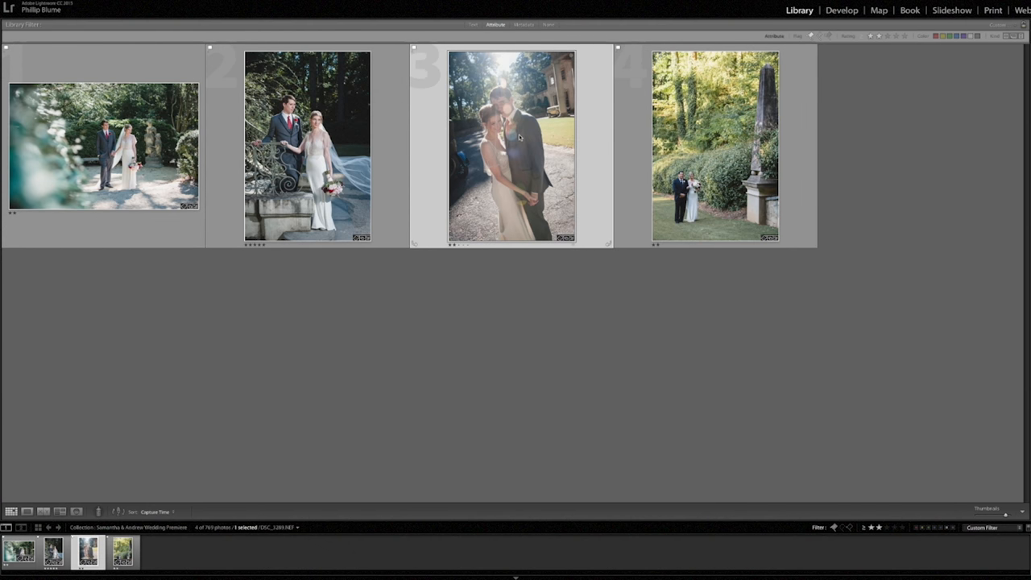
pyautogui.press('u')
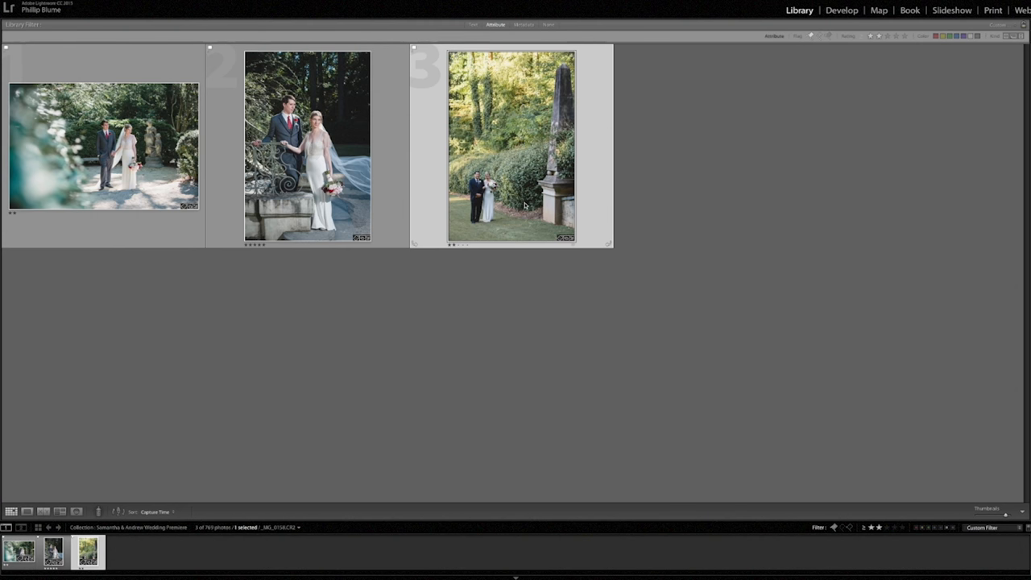
pyautogui.press('u')
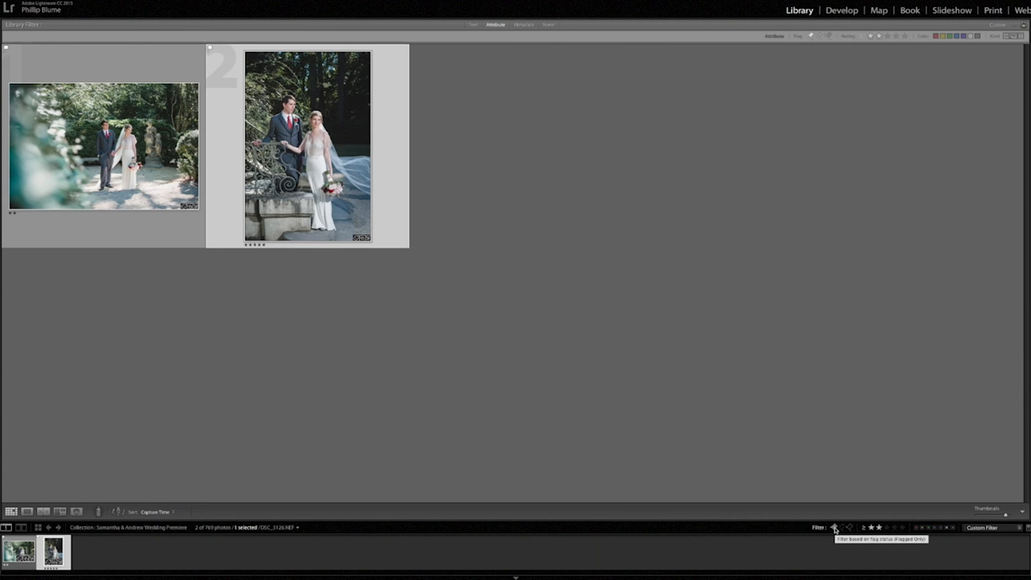
pyautogui.click(834, 527)
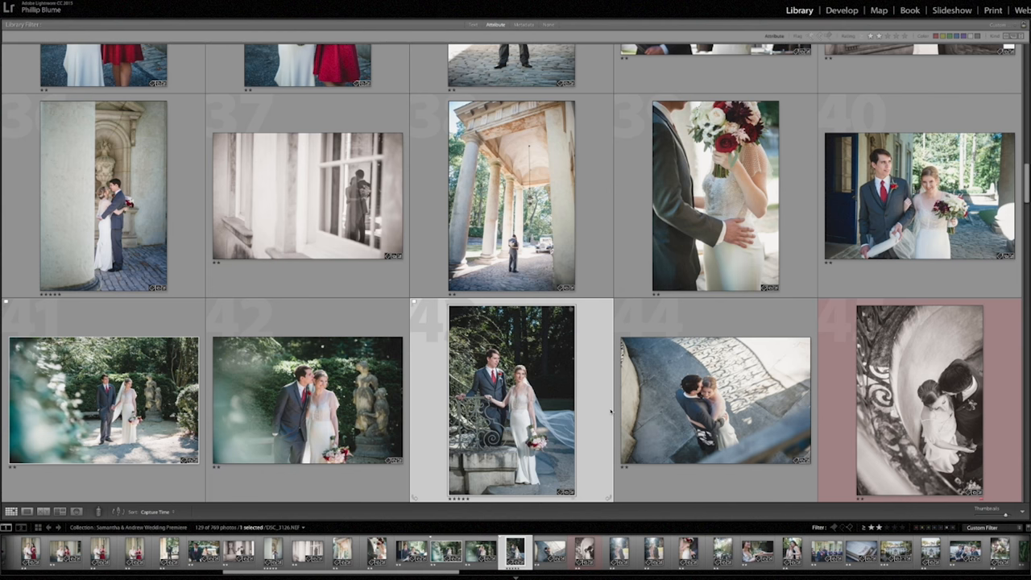
pyautogui.moveTo(716, 400)
pyautogui.click(917, 528)
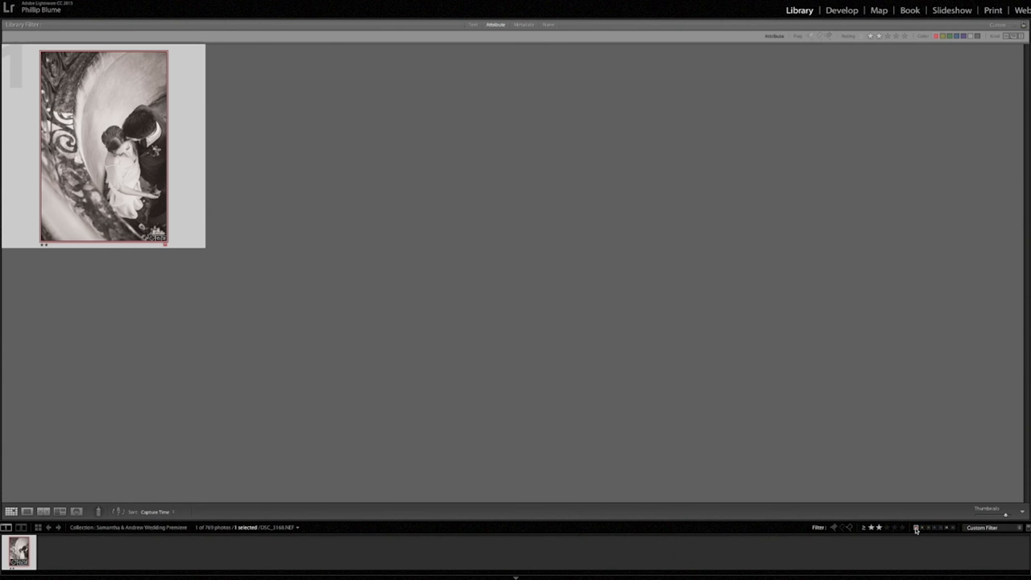
pyautogui.click(917, 528)
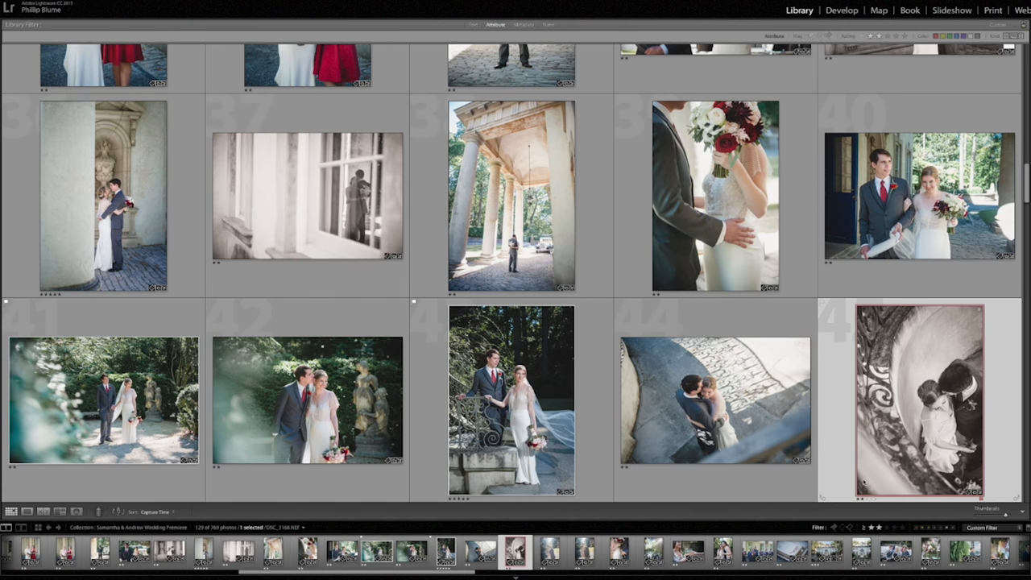
pyautogui.scroll(-3, 516, 322)
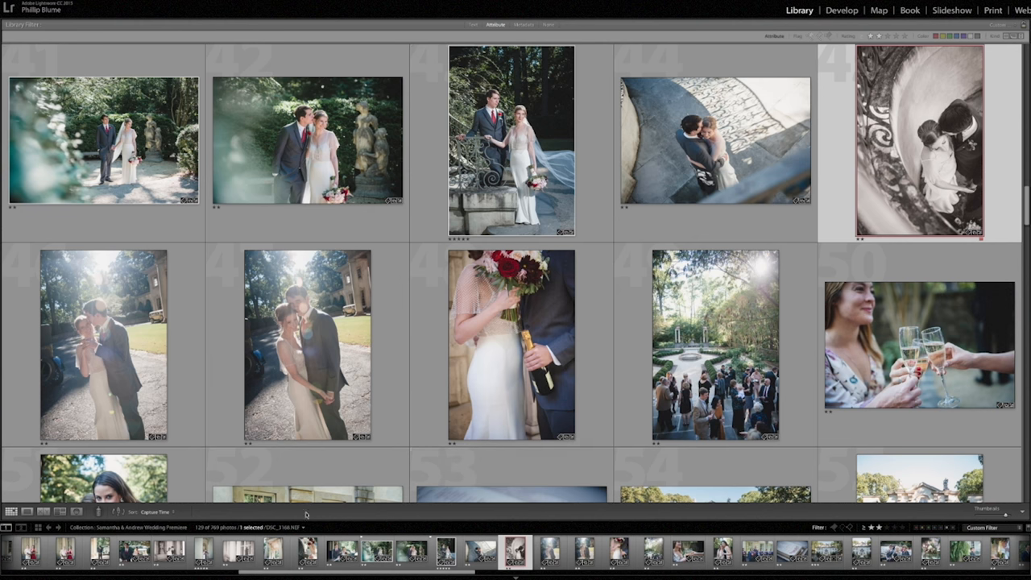
pyautogui.click(919, 530)
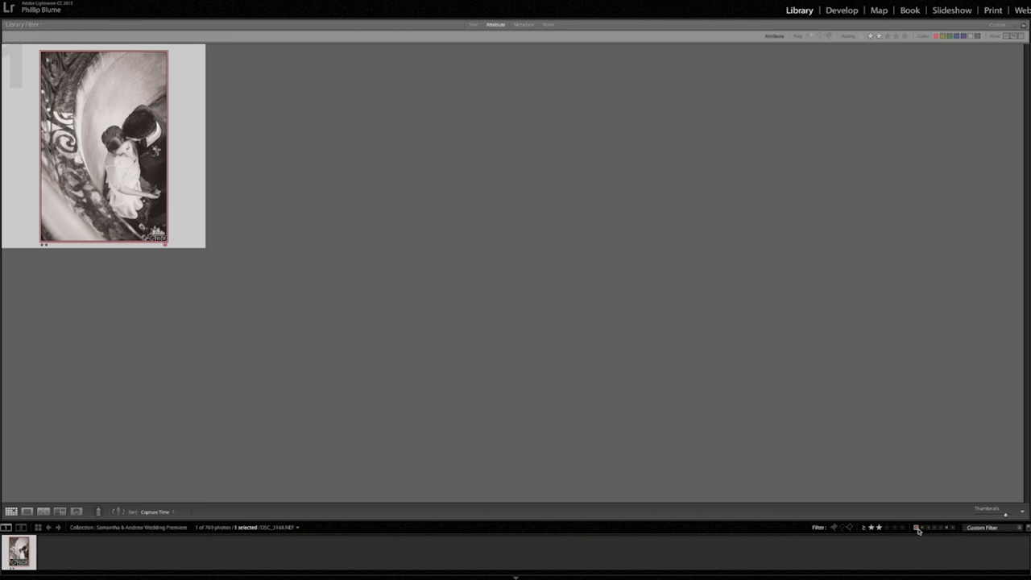
pyautogui.click(917, 529)
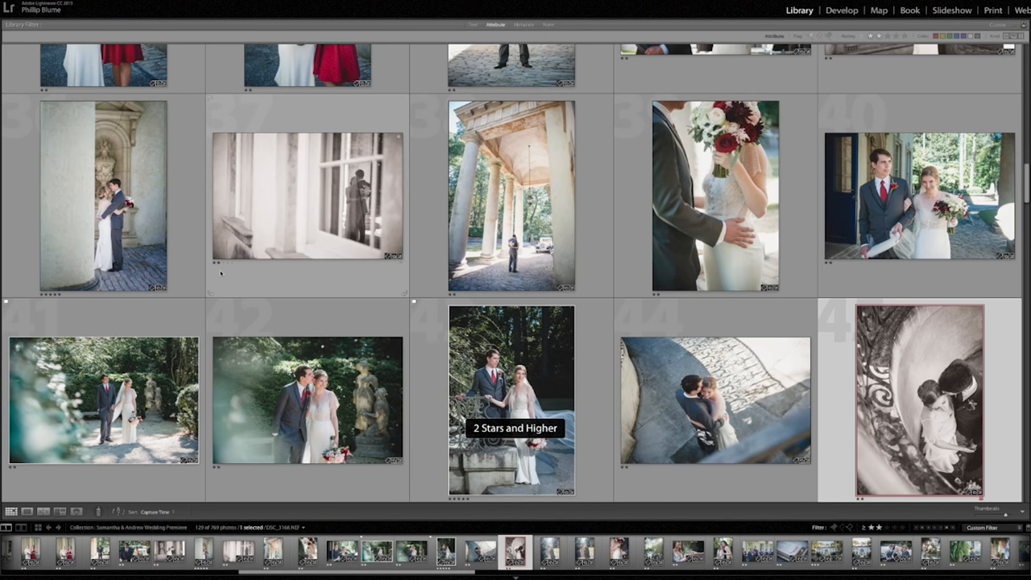
pyautogui.press('Tab')
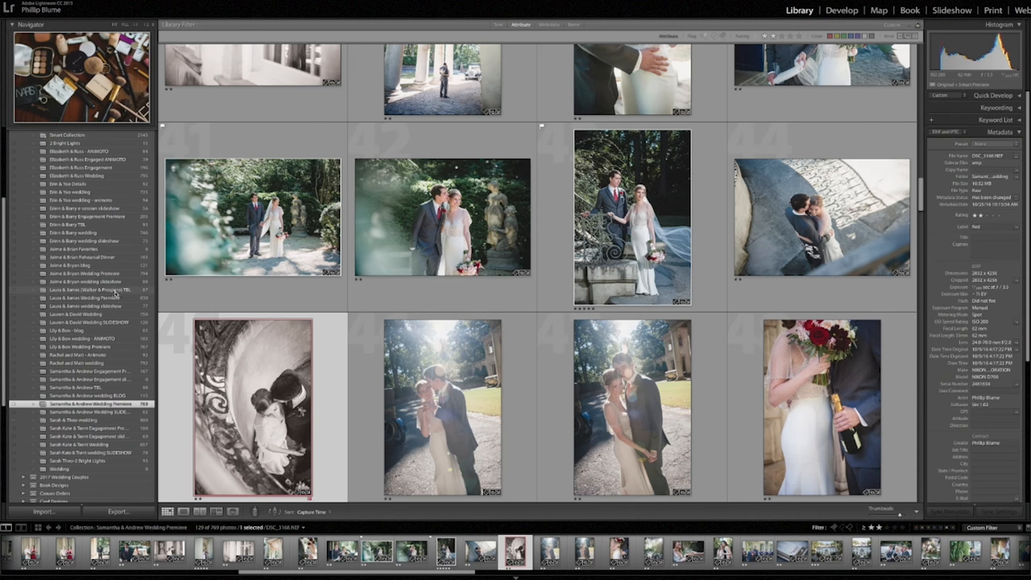
pyautogui.scroll(-2, 115, 291)
pyautogui.scroll(2, 105, 294)
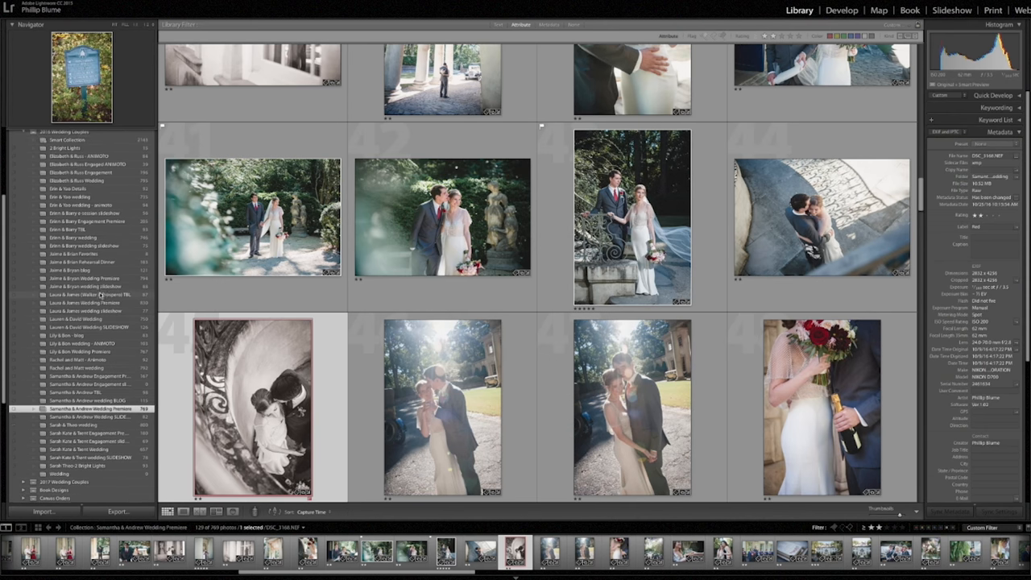
pyautogui.scroll(3, 102, 294)
pyautogui.scroll(3, 63, 252)
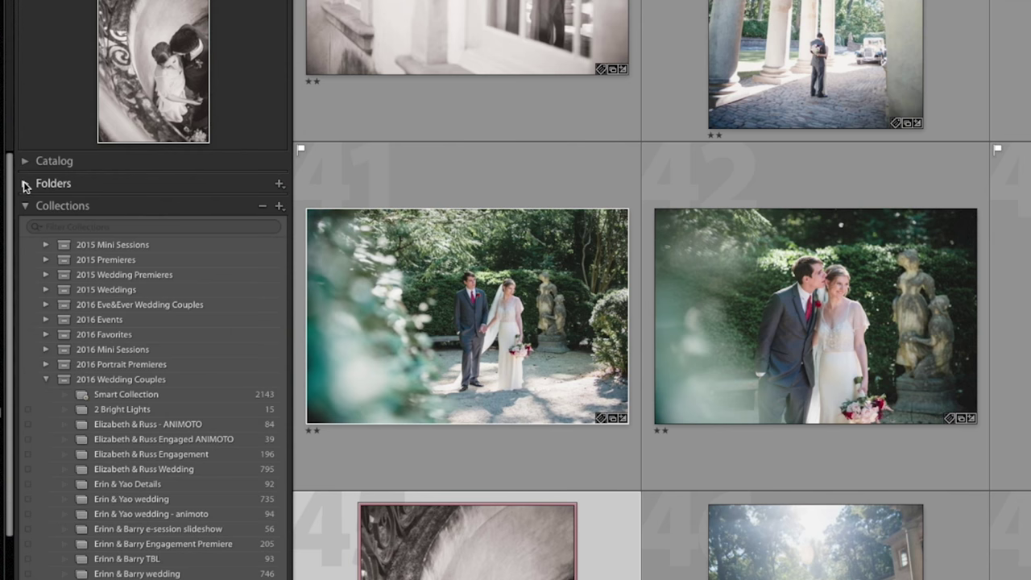
pyautogui.click(26, 184)
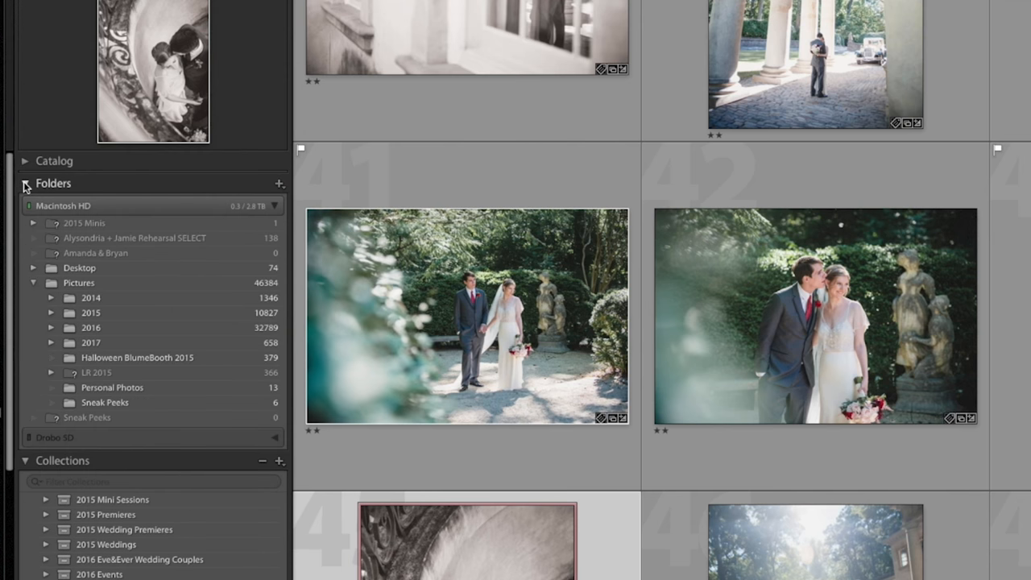
pyautogui.click(26, 183)
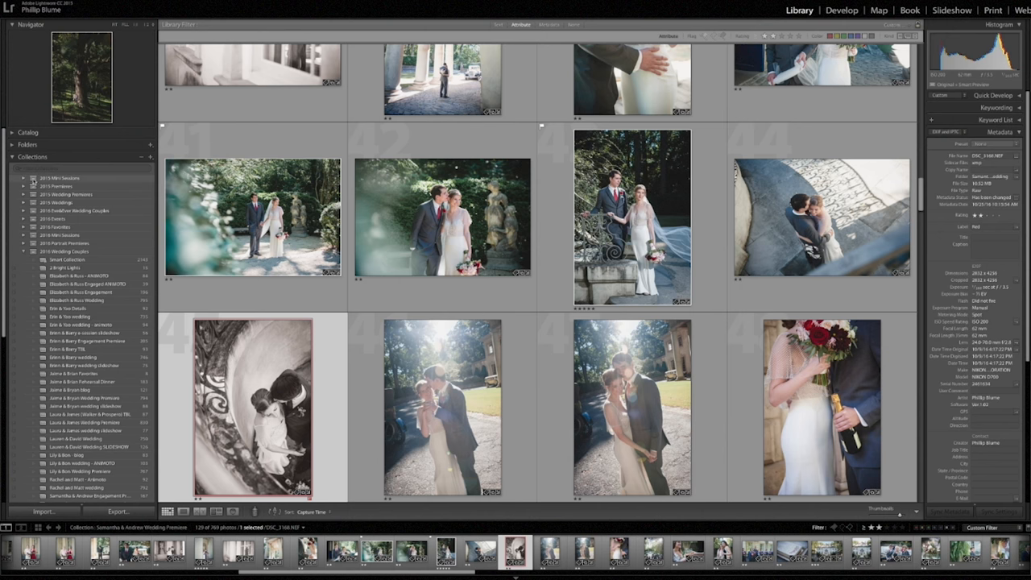
pyautogui.scroll(-5, 72, 292)
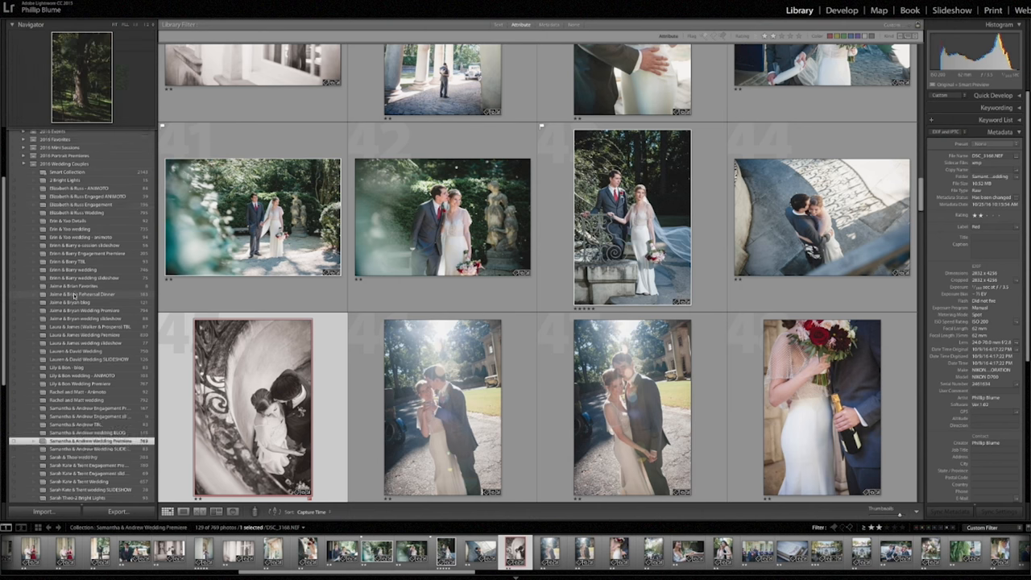
pyautogui.rightClick(72, 292)
pyautogui.press('Escape')
pyautogui.scroll(-5, 42, 298)
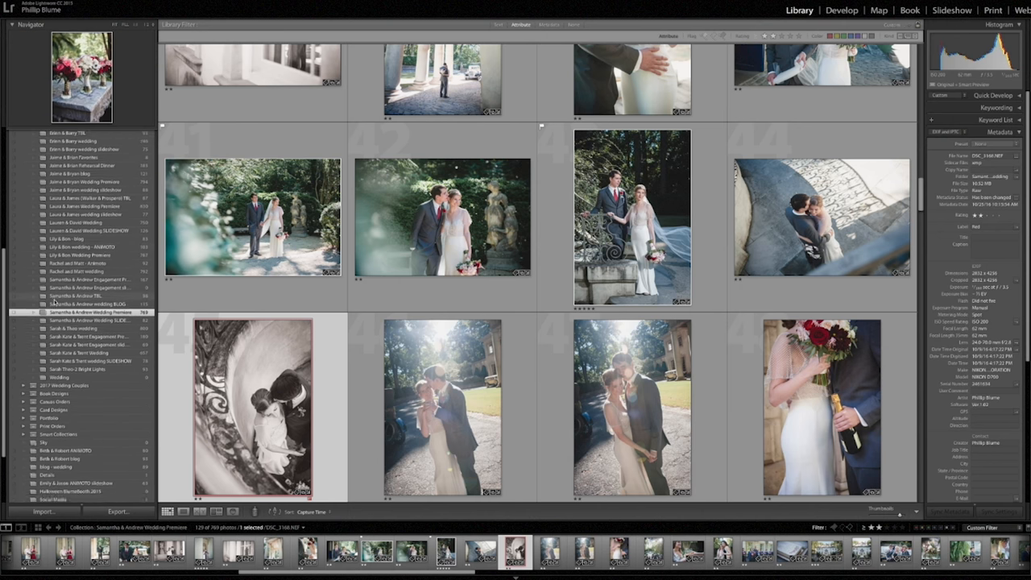
pyautogui.scroll(-5, 42, 322)
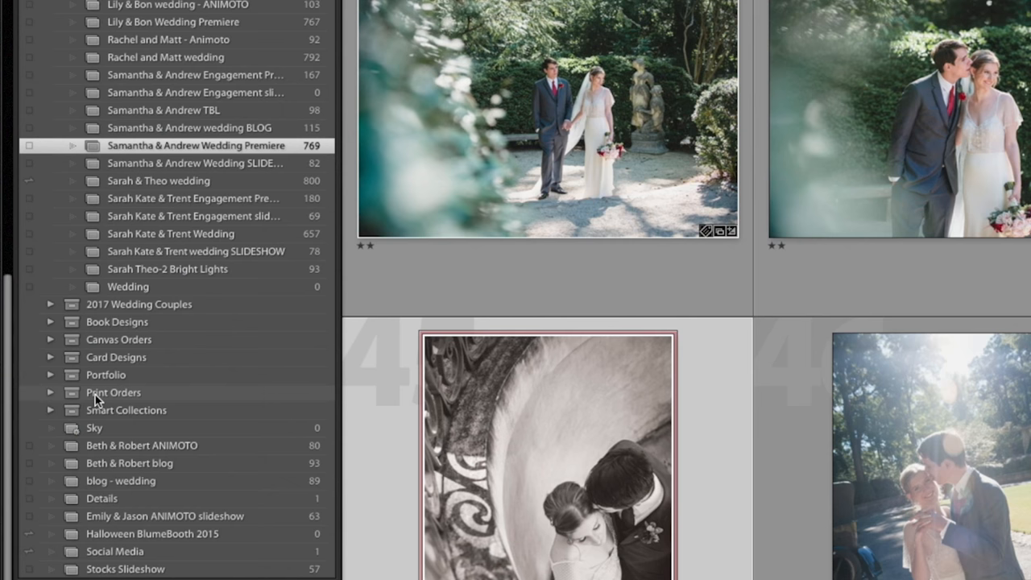
# Peek into the Portfolio set, expand Print Orders and show the empty Samantha engagement 8x10 gift prints collection.
pyautogui.click(50, 375)
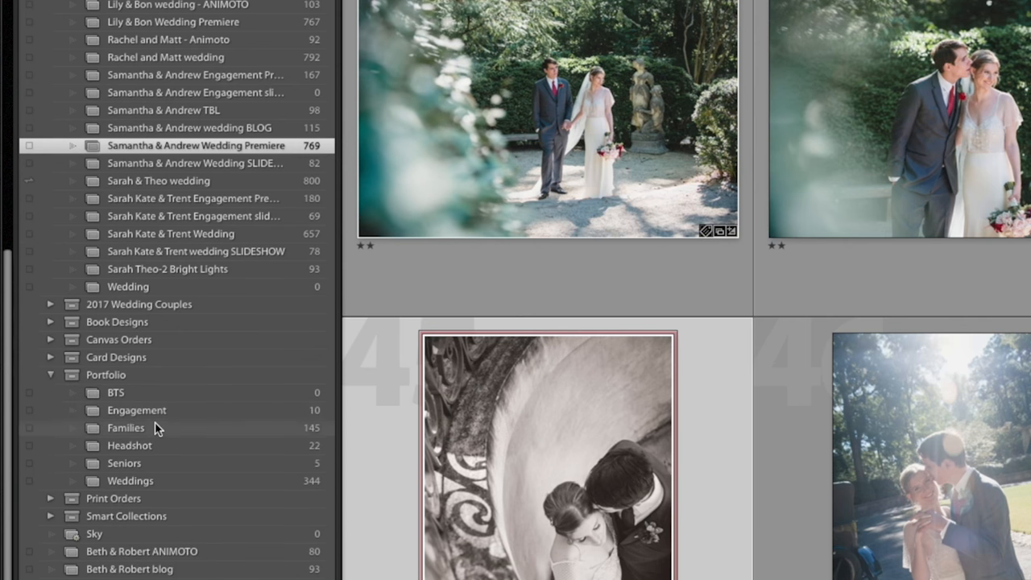
pyautogui.click(50, 376)
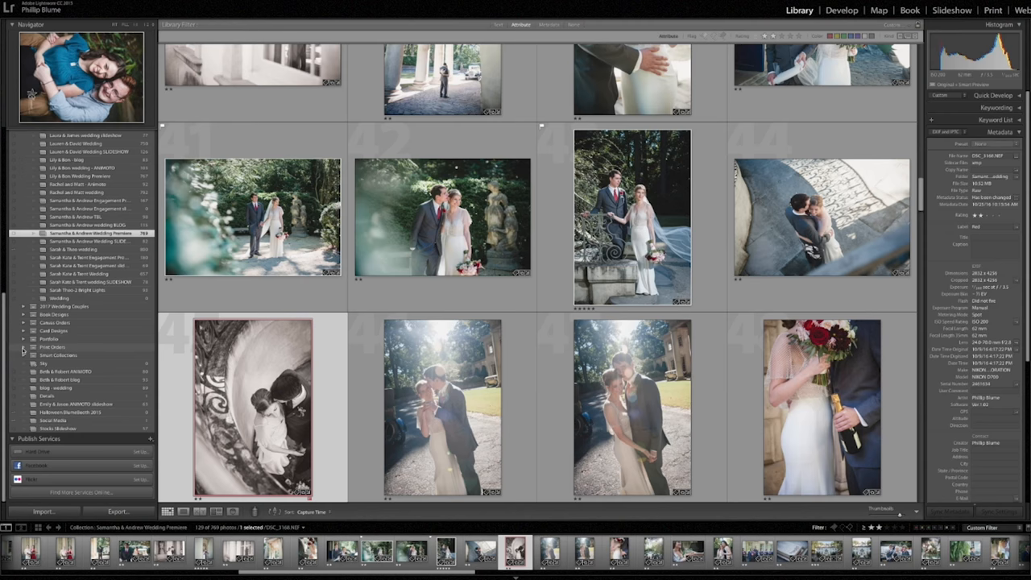
pyautogui.click(24, 348)
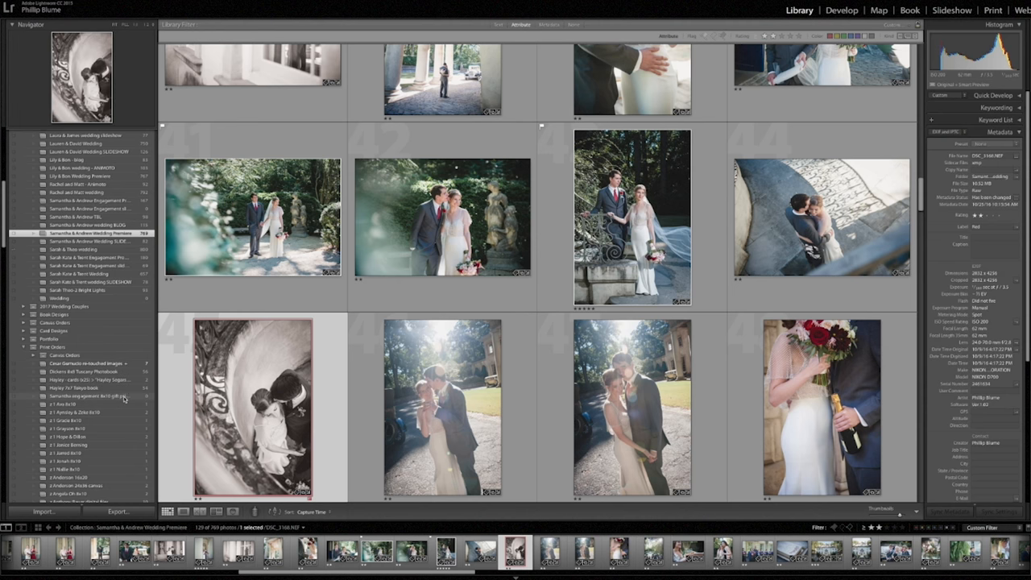
pyautogui.click(51, 397)
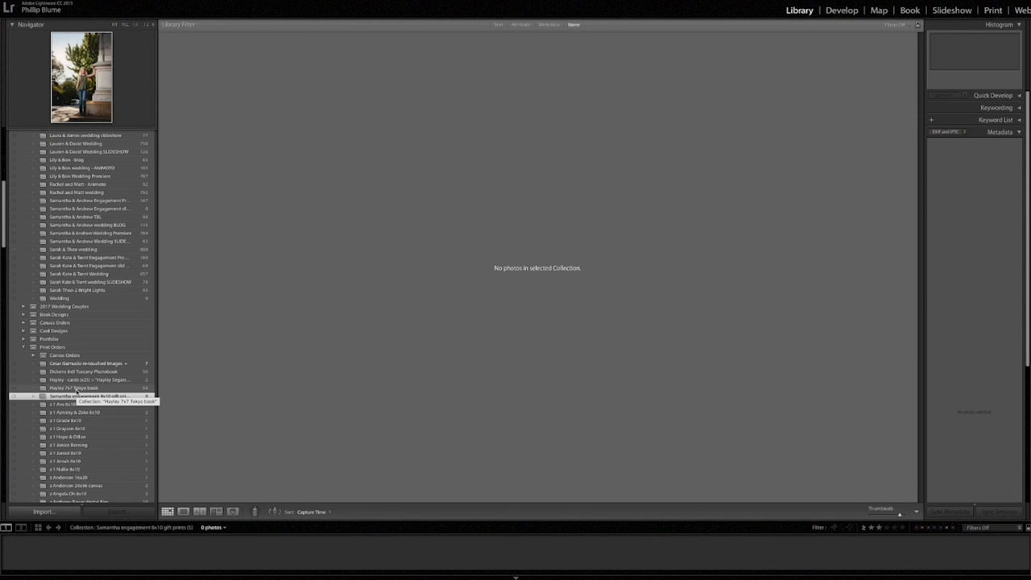
# Peek into Book Designs, leave Canvas Orders expanded and pick its Carswell 16x24 canvas collection.
pyautogui.click(24, 315)
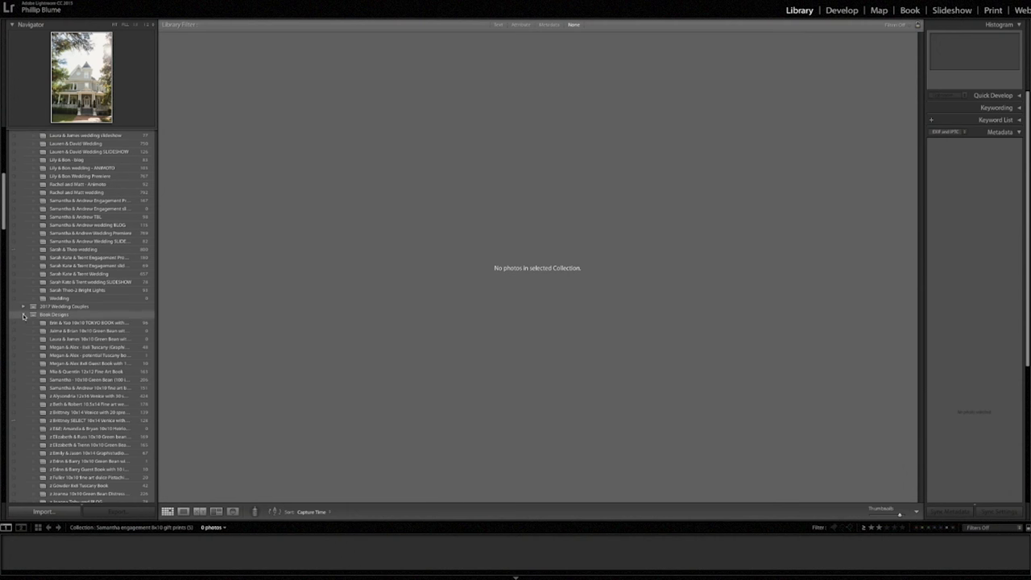
pyautogui.click(24, 315)
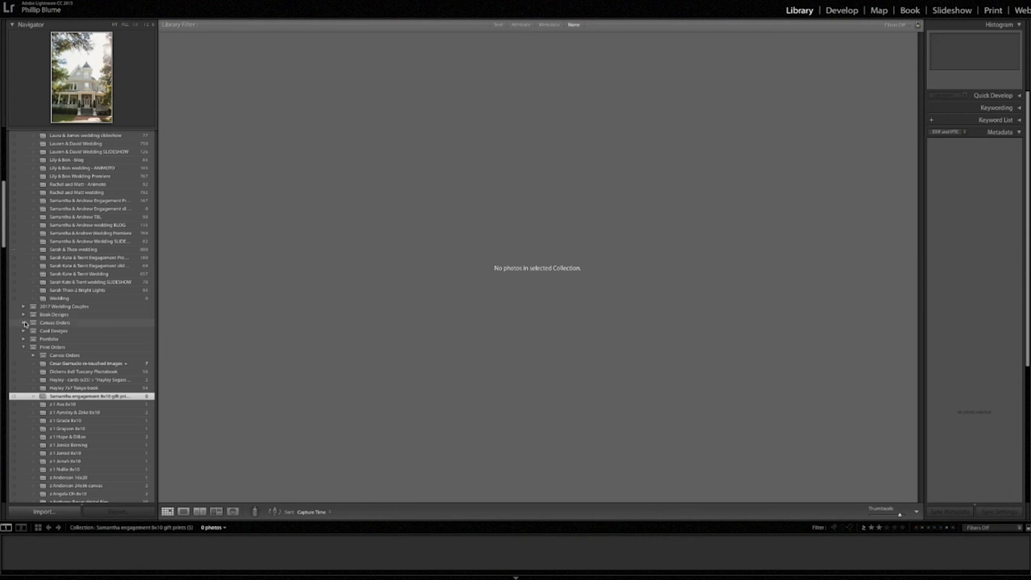
pyautogui.click(24, 323)
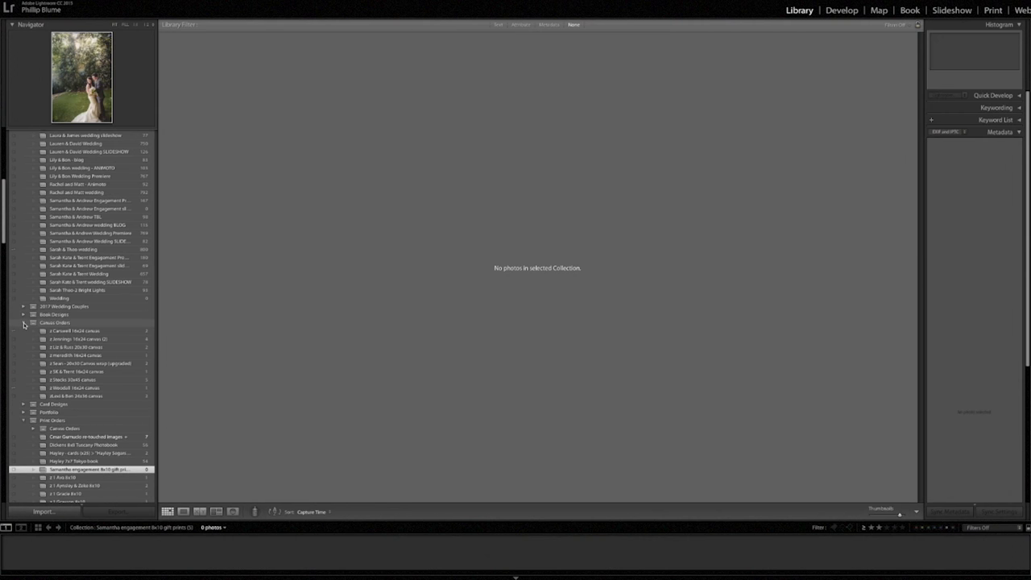
pyautogui.click(24, 323)
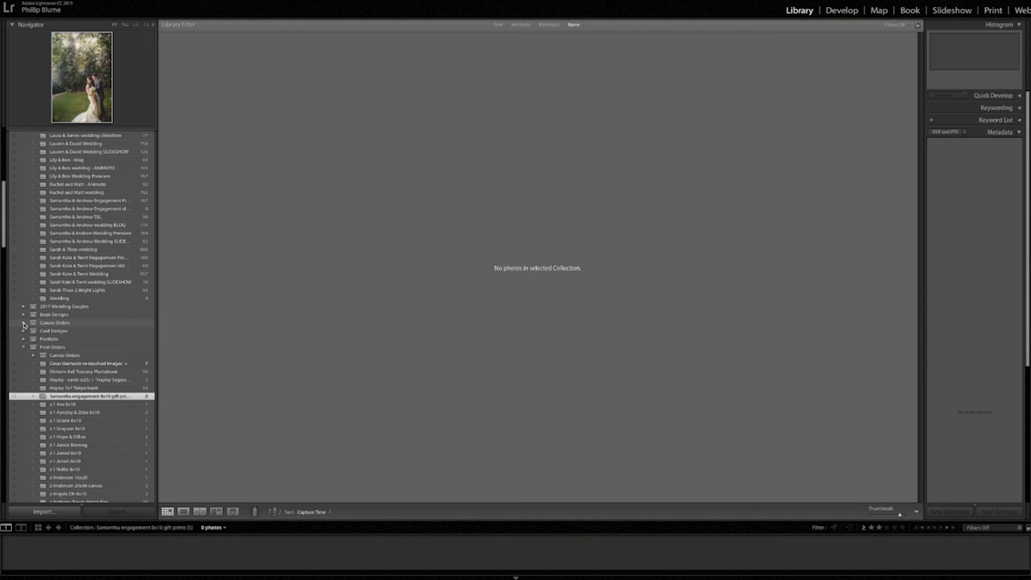
pyautogui.click(25, 323)
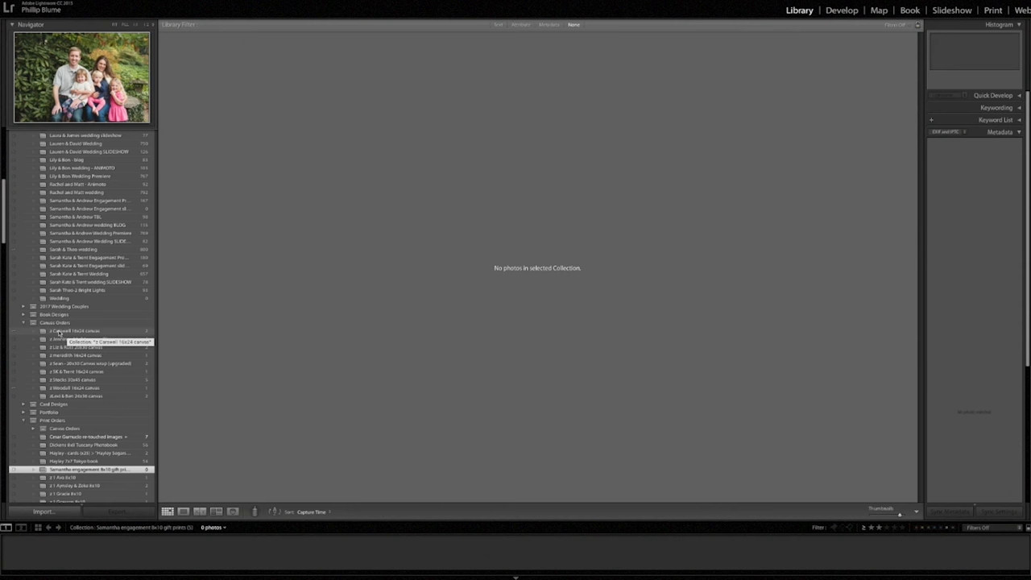
pyautogui.click(58, 332)
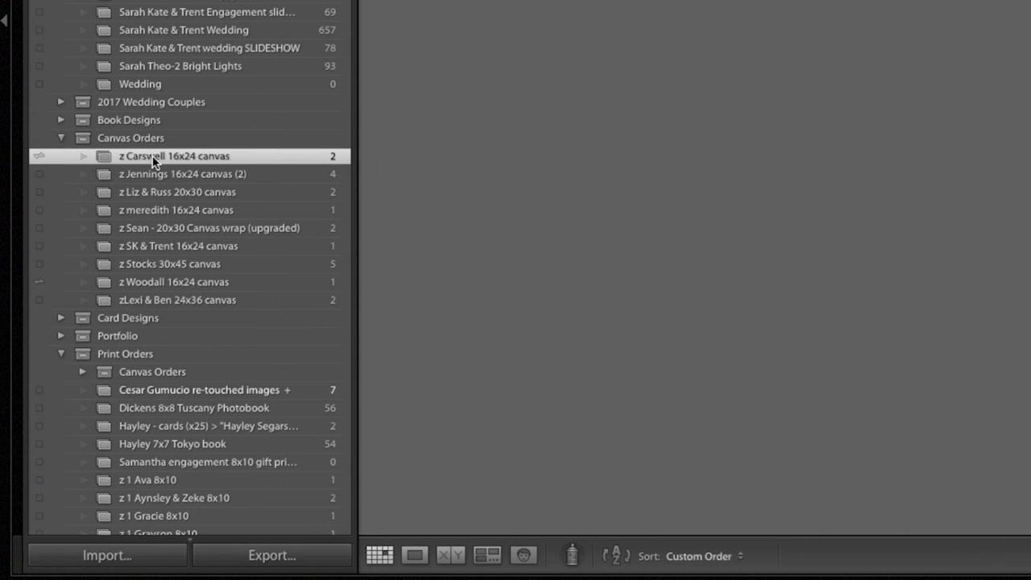
pyautogui.rightClick(129, 158)
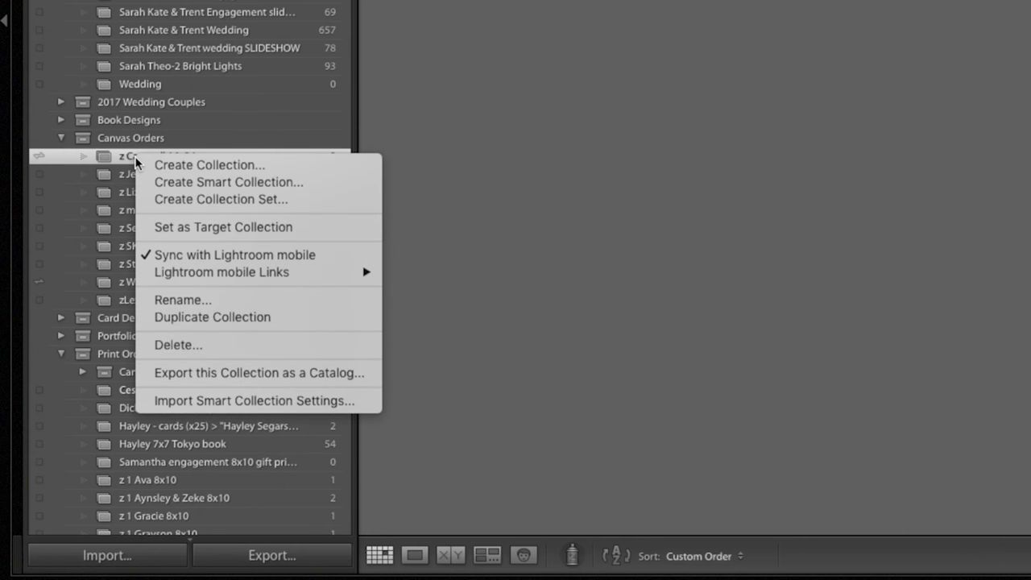
pyautogui.click(183, 300)
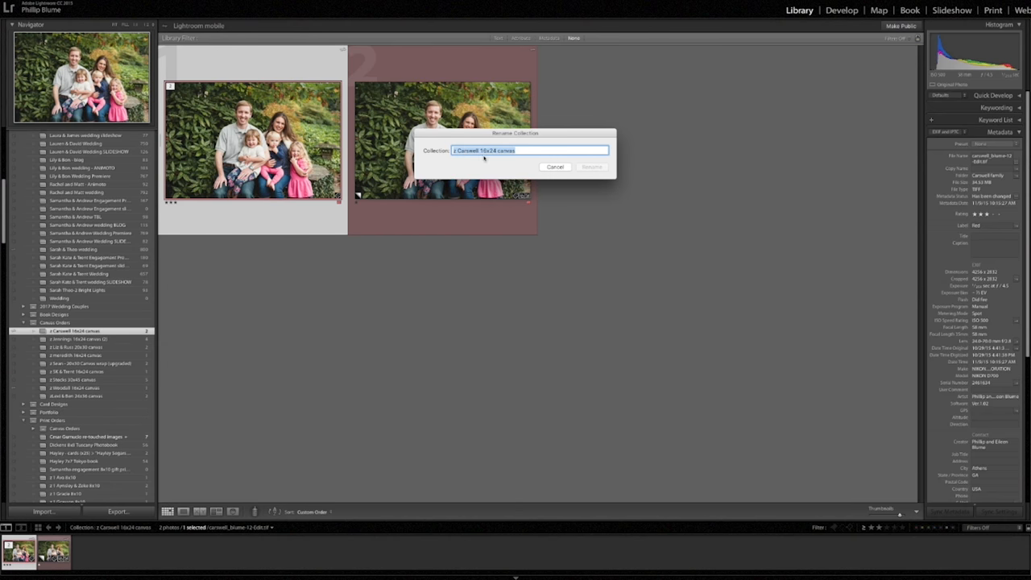
pyautogui.click(454, 150)
pyautogui.click(559, 167)
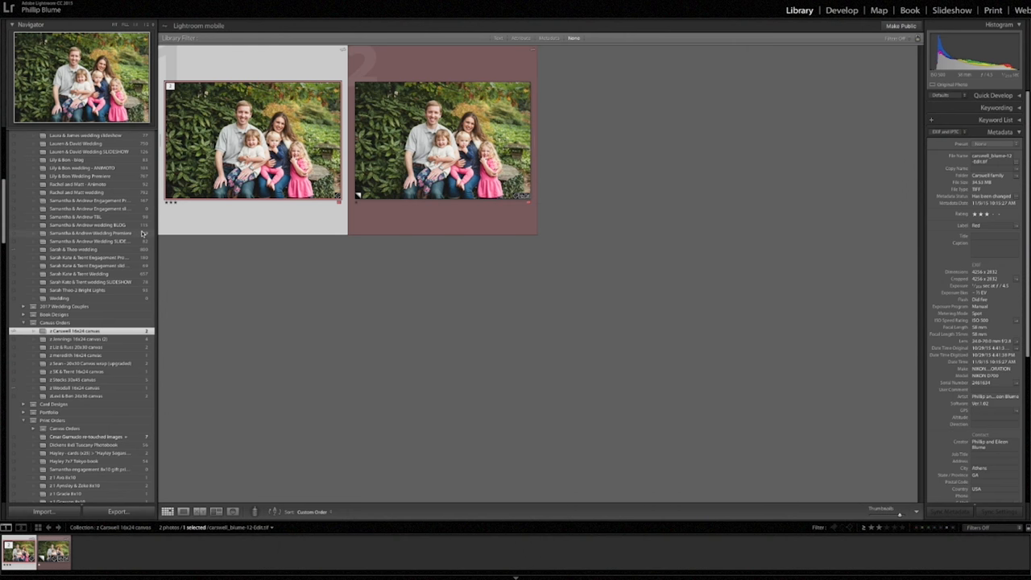
pyautogui.scroll(-5, 68, 372)
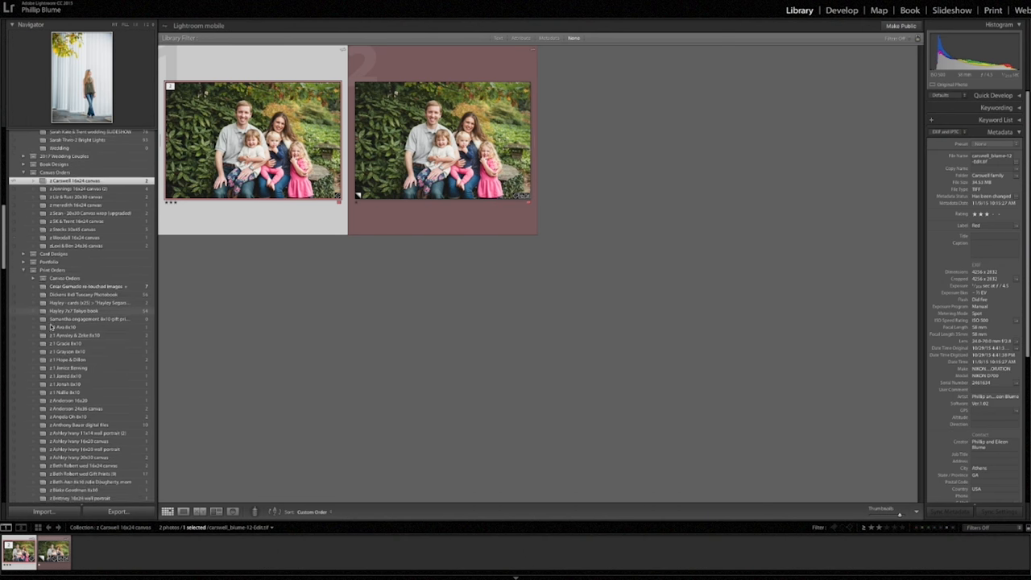
pyautogui.scroll(-5, 60, 322)
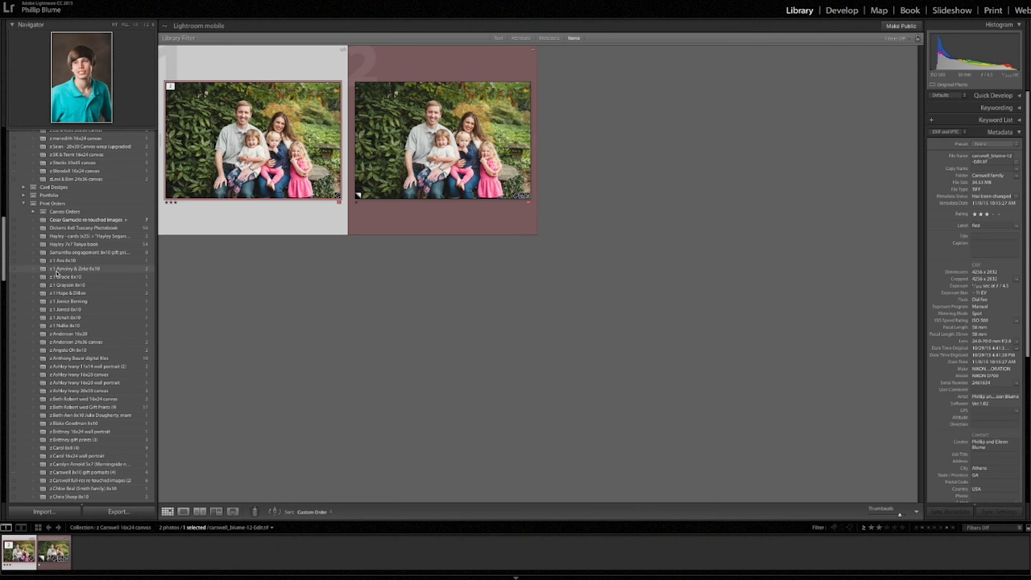
pyautogui.scroll(-3, 57, 274)
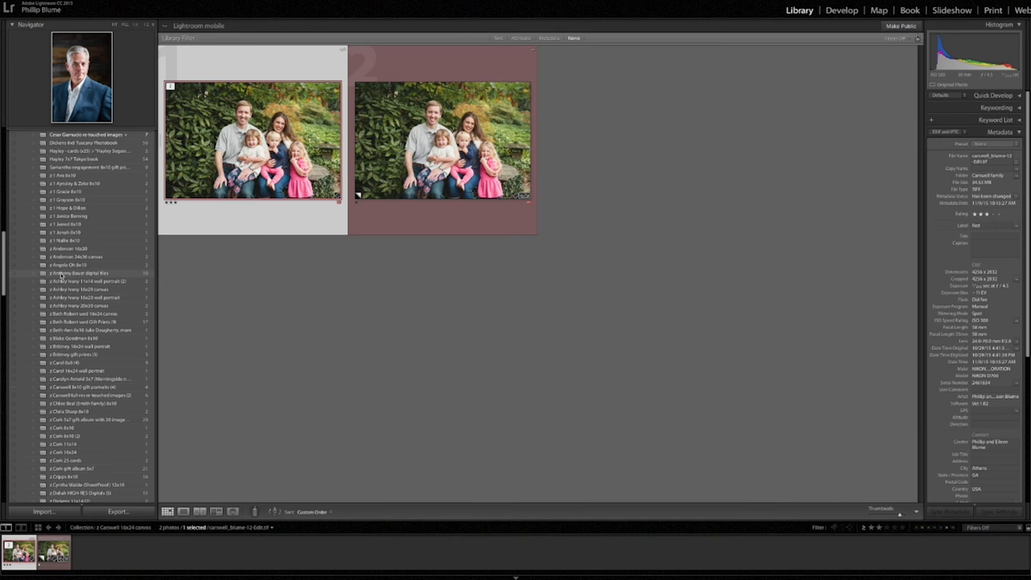
# Browse the digital files, 20x30 canvas, re-touched images, Tuscany Photobook and cards order collections.
pyautogui.click(63, 274)
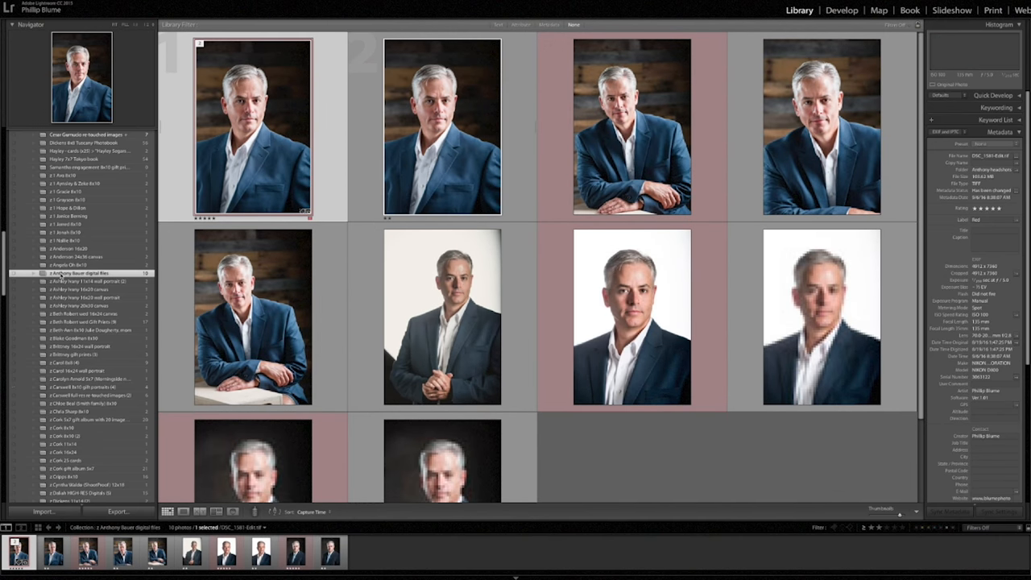
pyautogui.click(65, 306)
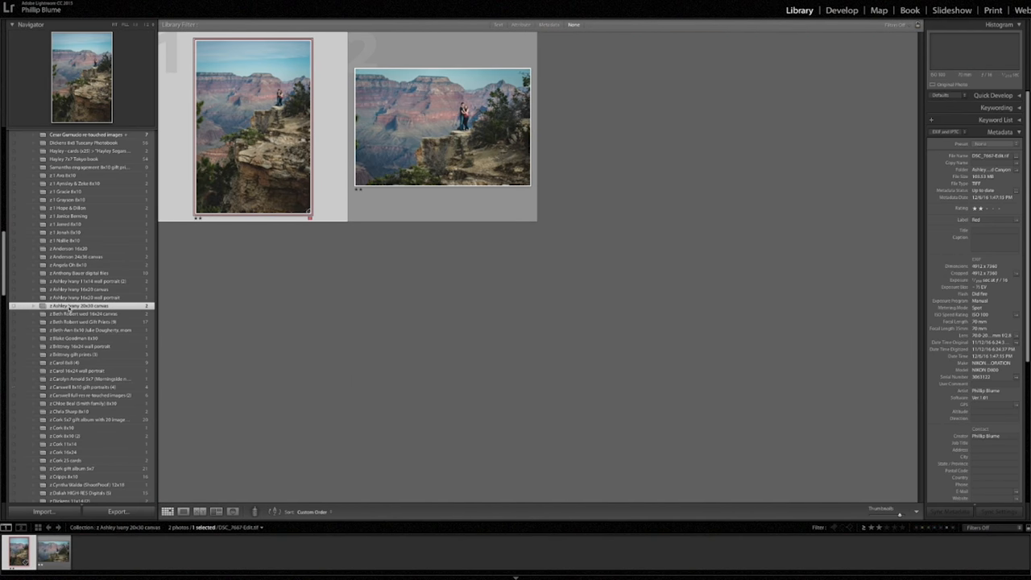
pyautogui.scroll(3, 68, 311)
pyautogui.scroll(1, 67, 303)
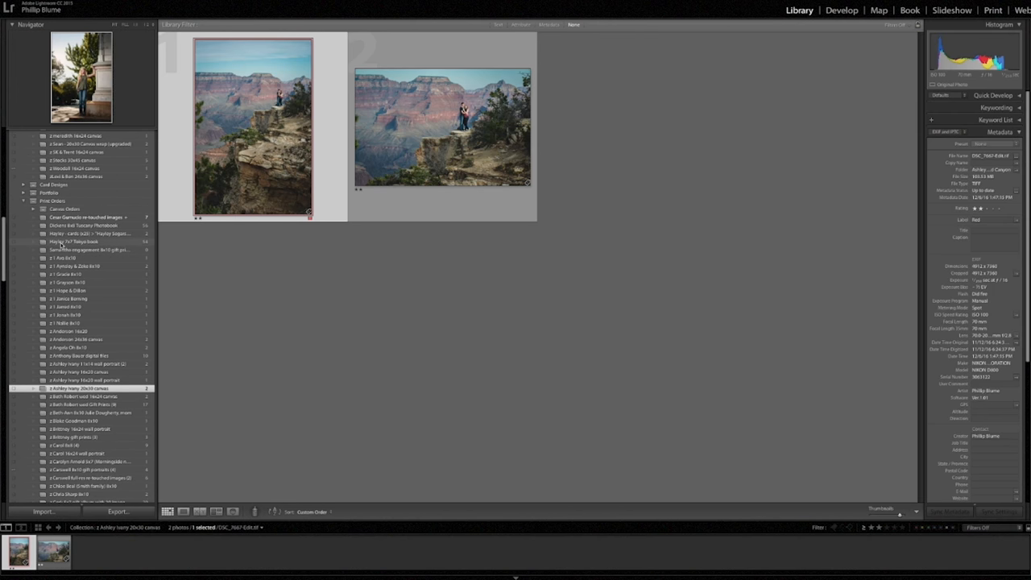
pyautogui.click(61, 218)
pyautogui.click(60, 226)
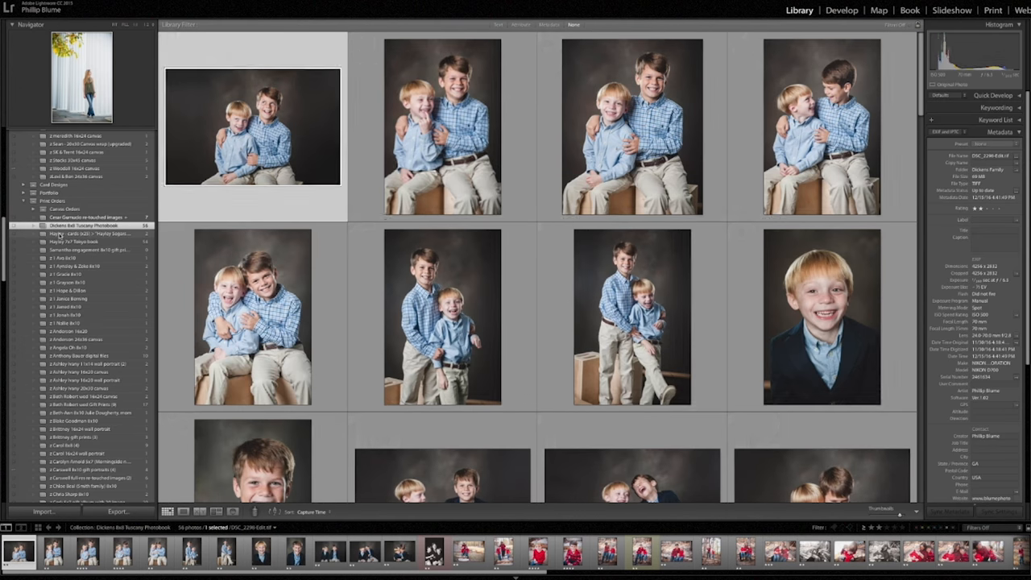
pyautogui.click(58, 235)
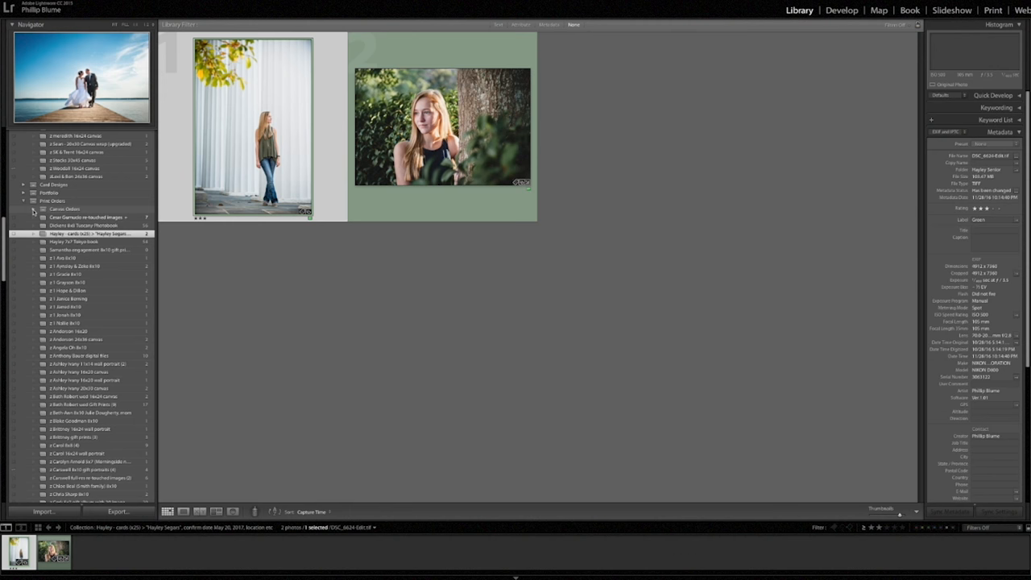
# Expand the nested Canvas Orders and select the Print Orders set to show all its photos.
pyautogui.click(34, 210)
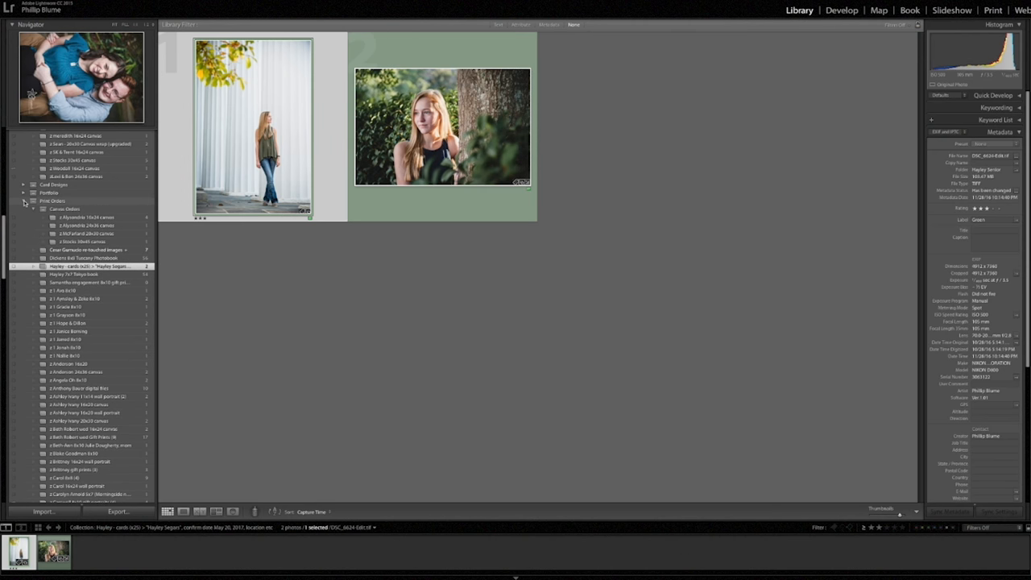
pyautogui.click(24, 203)
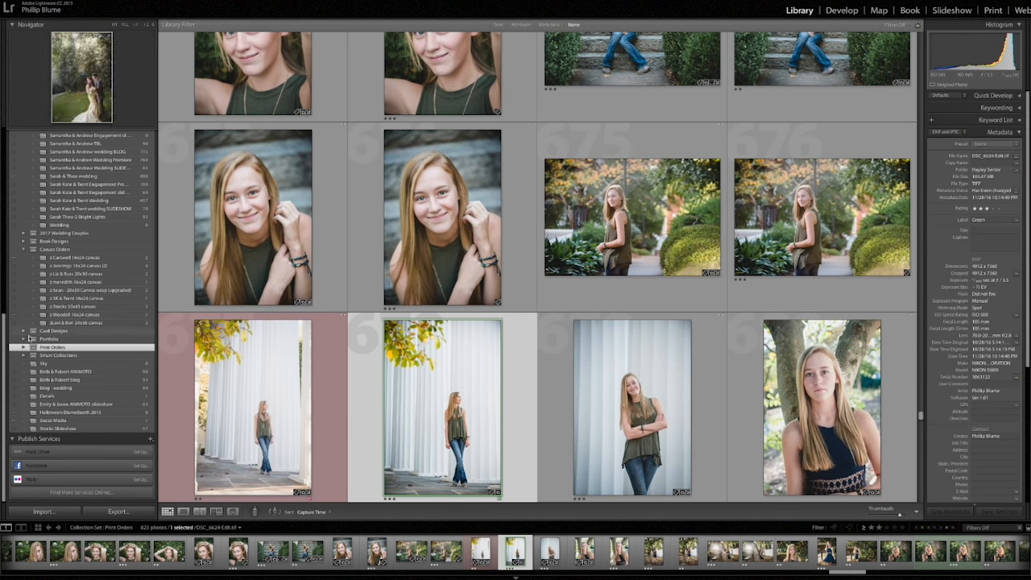